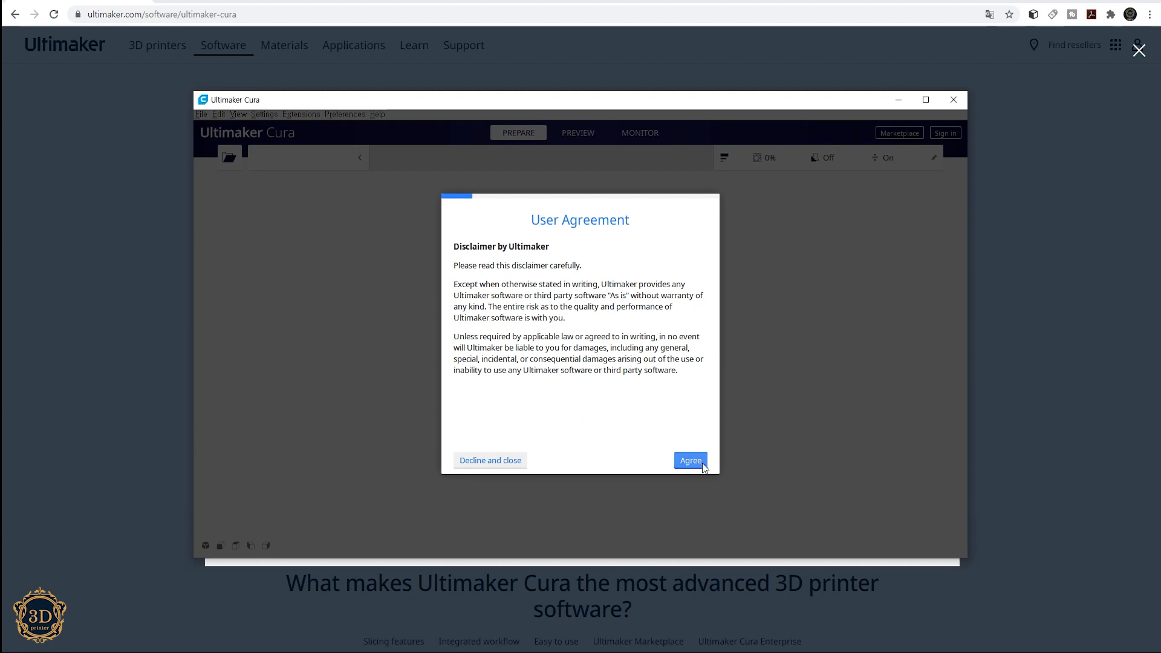
Accept the Ultimaker user agreement and look through the release notes for Cura 4.7.1 and 4.7.0
left_click(691, 461)
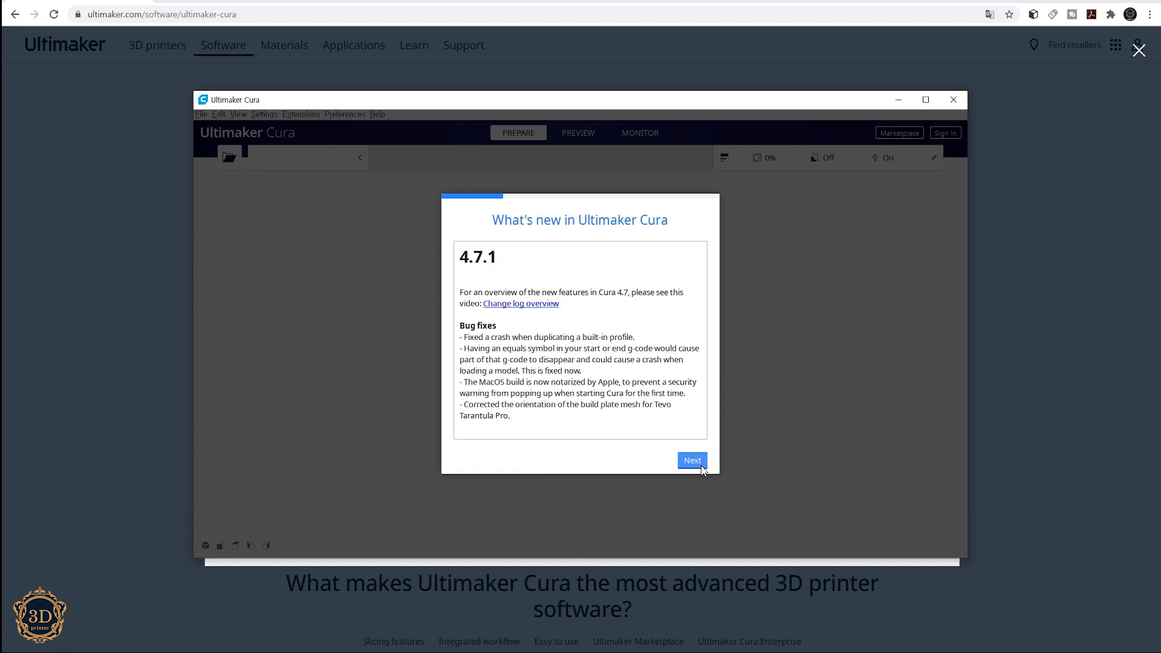
scroll(632, 418, "down", 10)
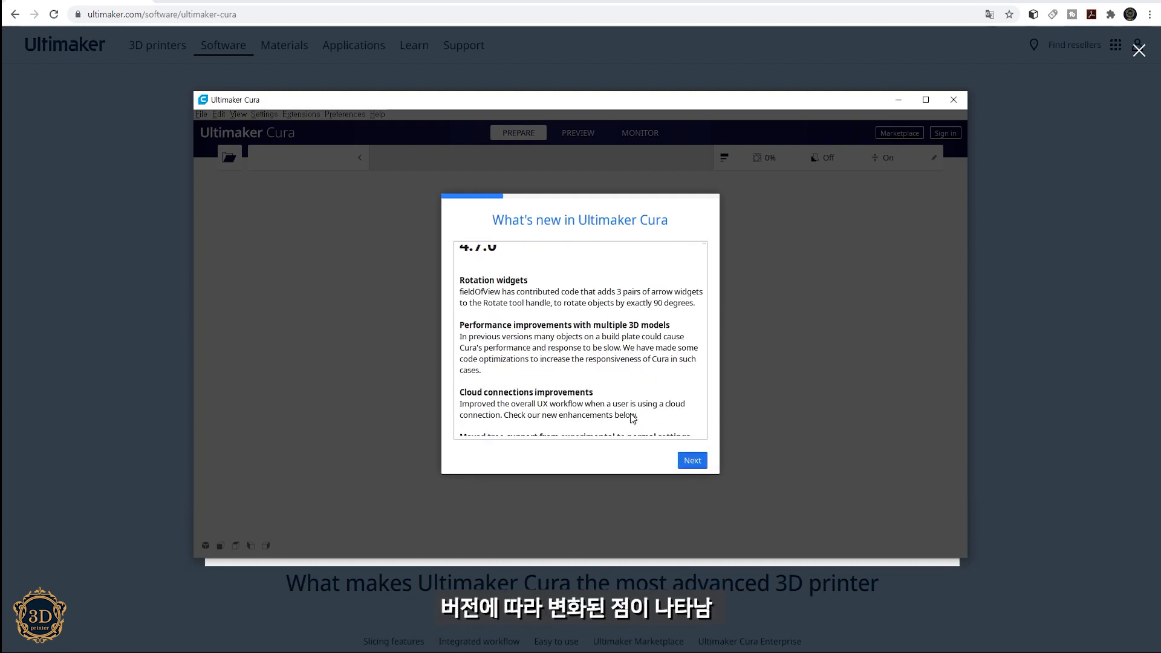
scroll(631, 417, "up", 10)
left_click_drag(459, 292, 690, 461)
Continue past the release notes and skip the Ultimaker account sign-in
left_click(691, 461)
left_click(690, 461)
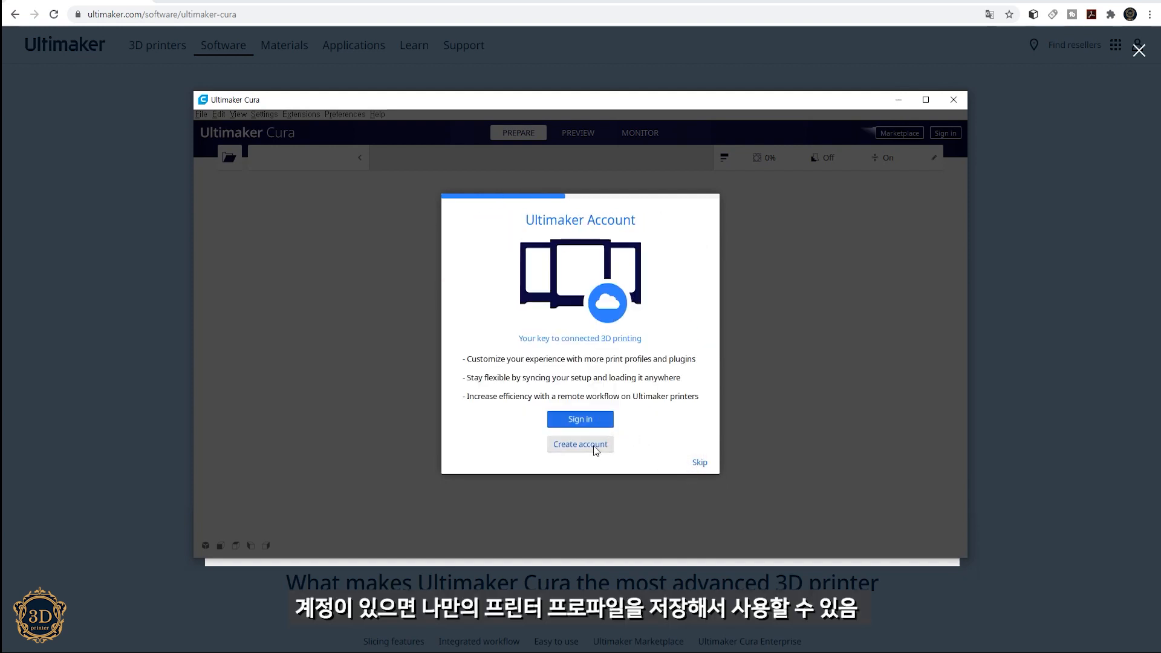
left_click(697, 463)
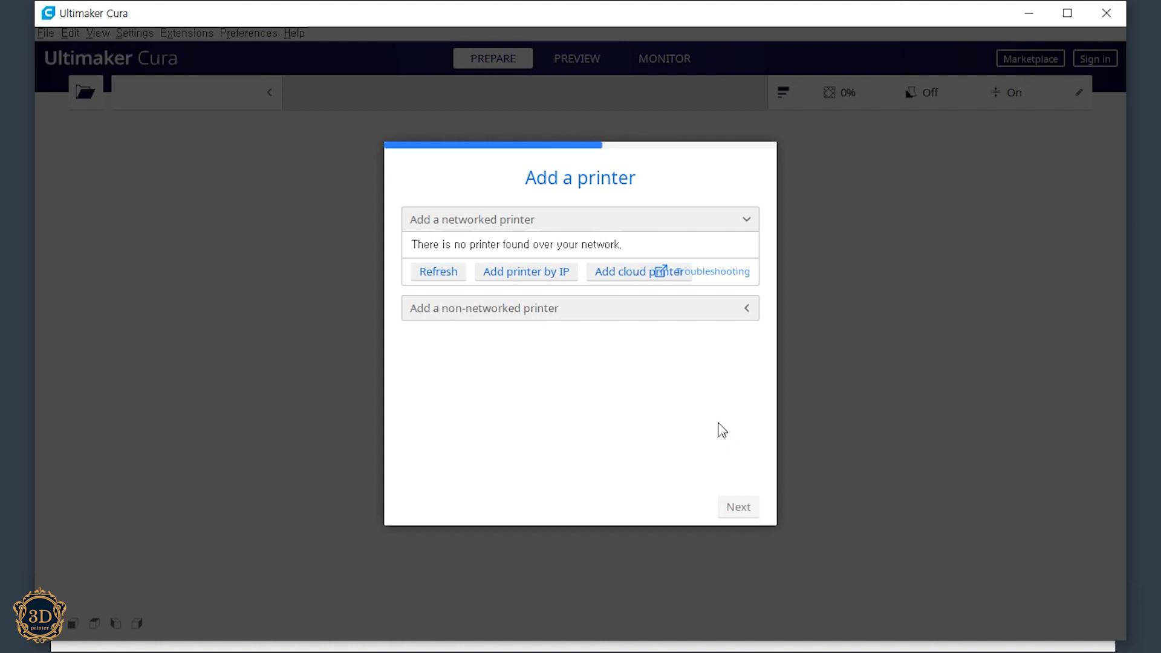
Browse the non-networked printers and add the Ultimaker S5 as the first printer
left_click(528, 309)
scroll(523, 318, "down", 5)
scroll(521, 325, "down", 3)
scroll(519, 327, "up", 7)
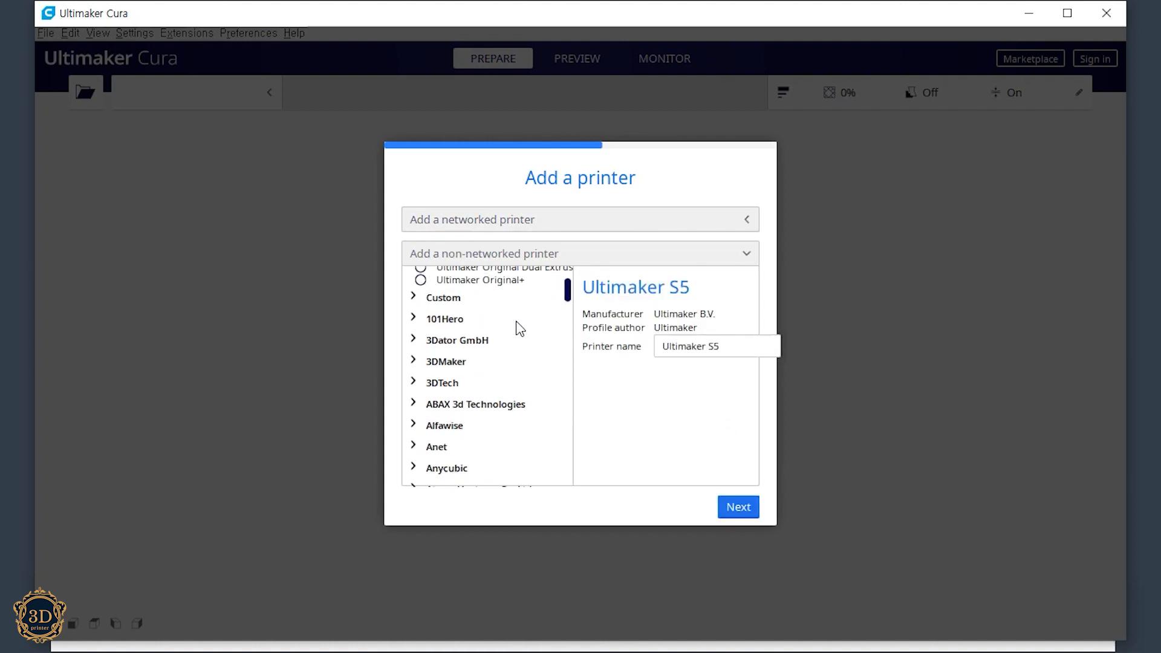
left_click(680, 185)
left_click(735, 511)
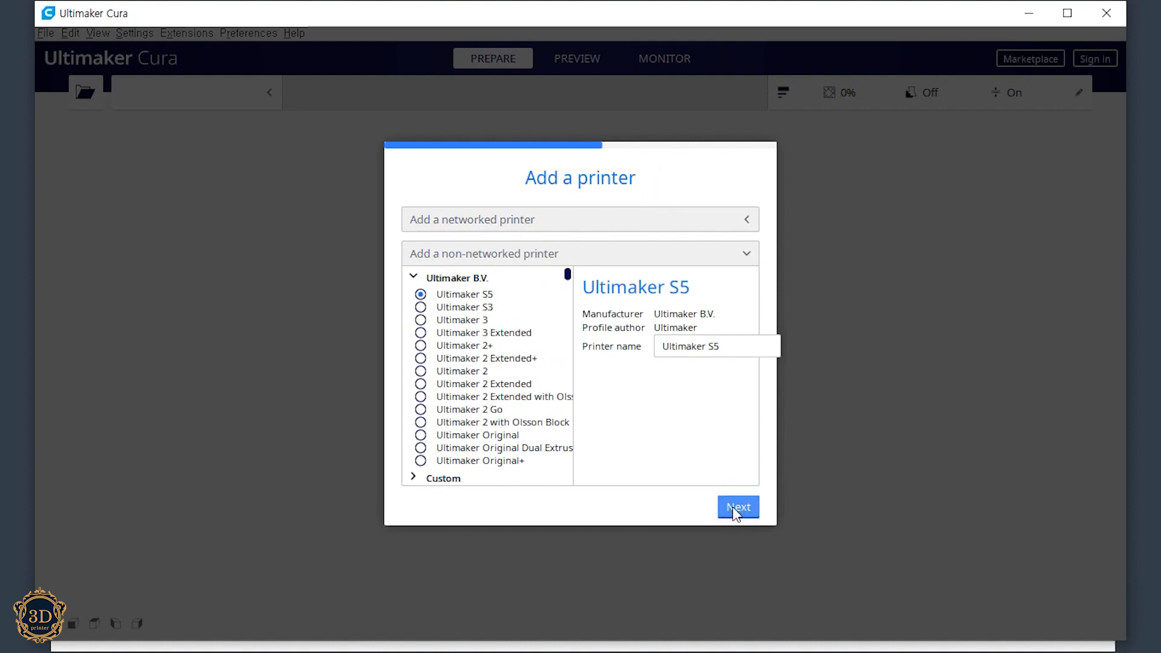
left_click(745, 512)
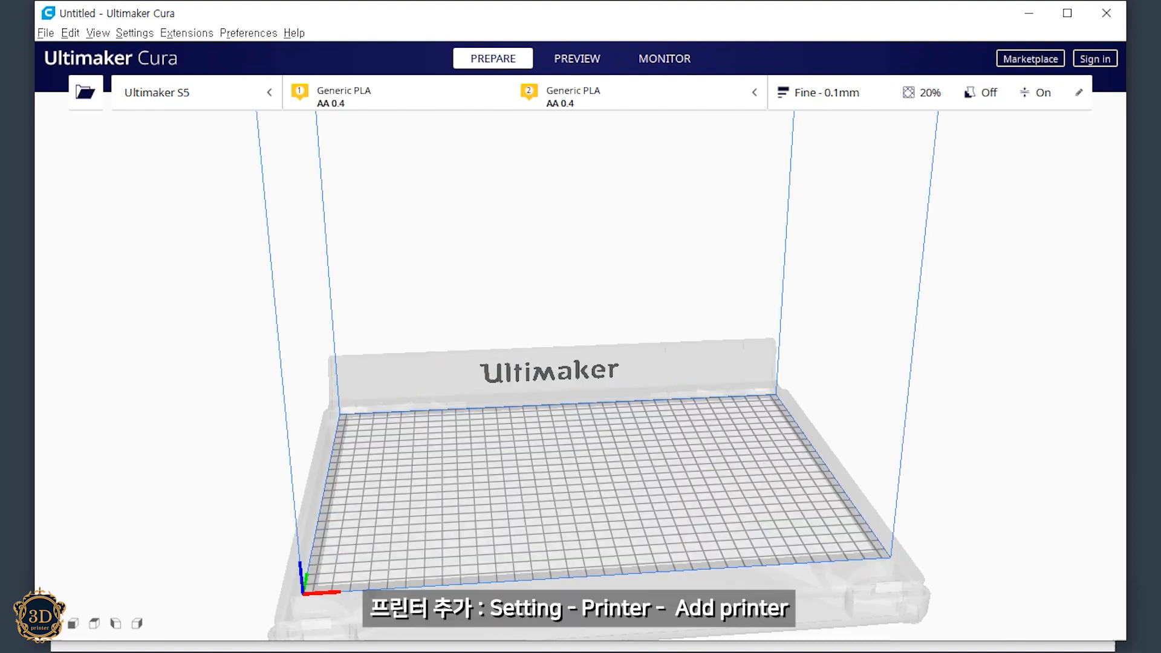
Add a non-networked Creality Ender-3 from Creality3D as another printer and accept its default machine settings
left_click(202, 94)
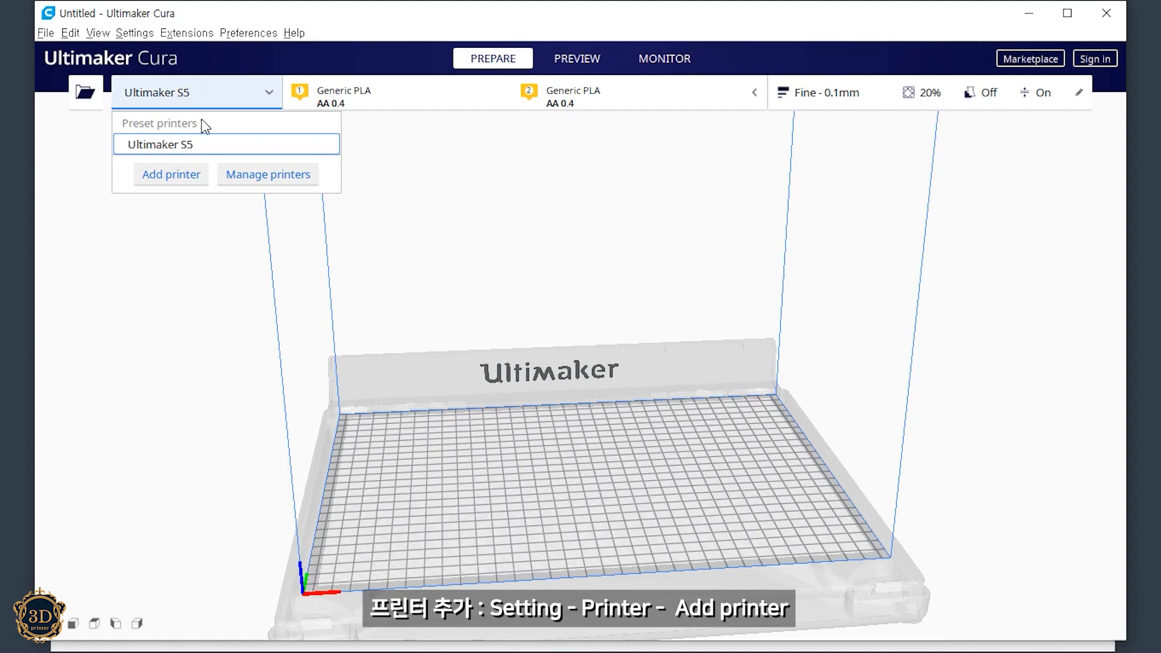
left_click(187, 177)
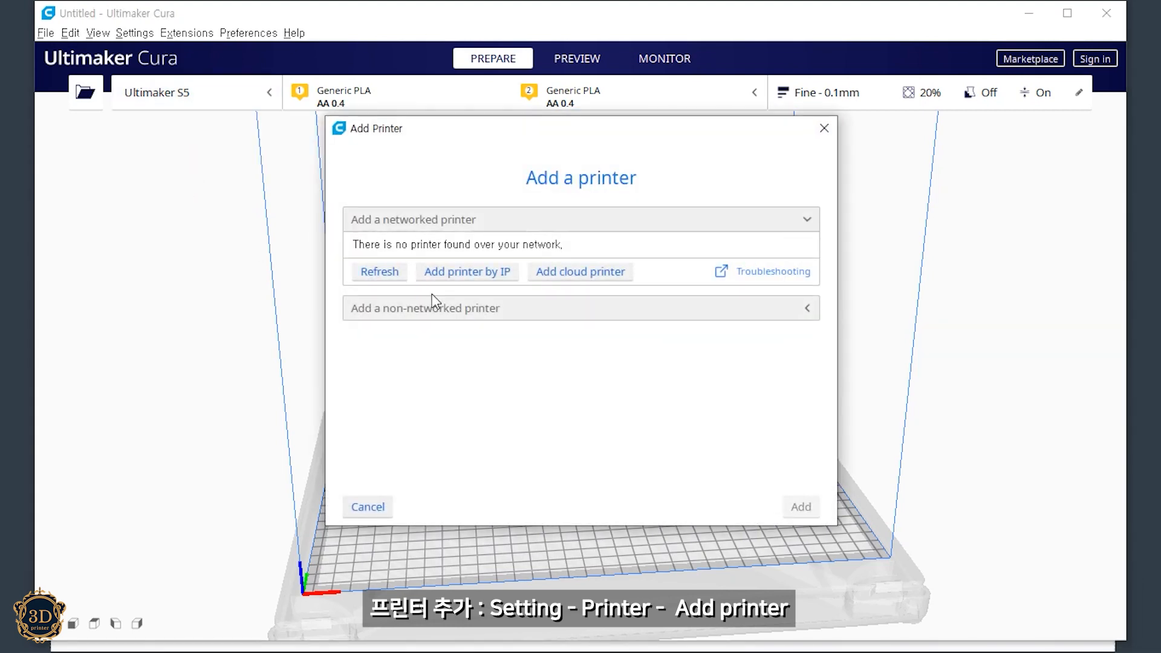
left_click(453, 307)
scroll(458, 339, "down", 5)
scroll(458, 339, "up", 2)
scroll(458, 339, "down", 2)
scroll(482, 372, "down", 5)
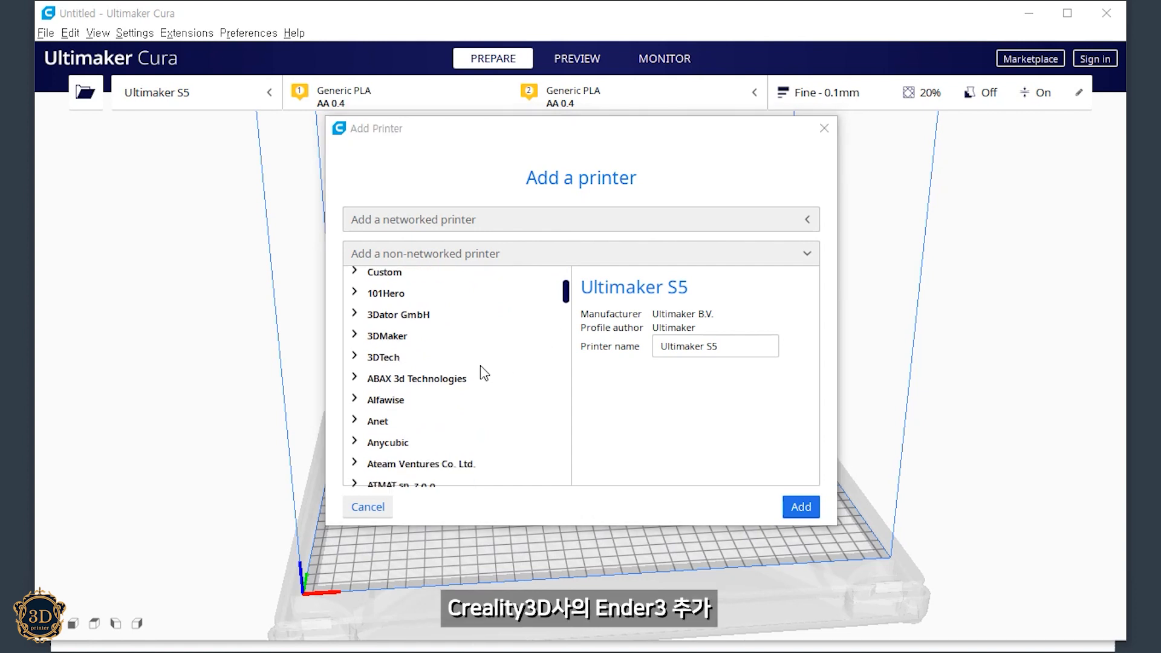
scroll(481, 372, "down", 2)
left_click(357, 352)
scroll(372, 460, "down", 2)
left_click(363, 468)
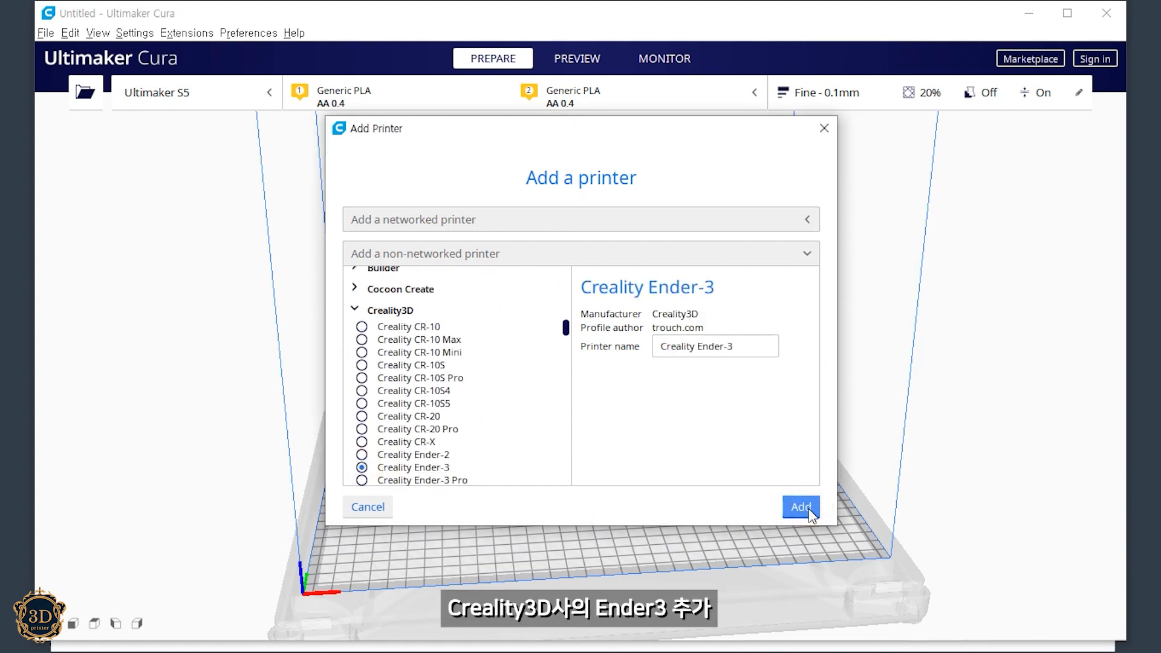
left_click(803, 511)
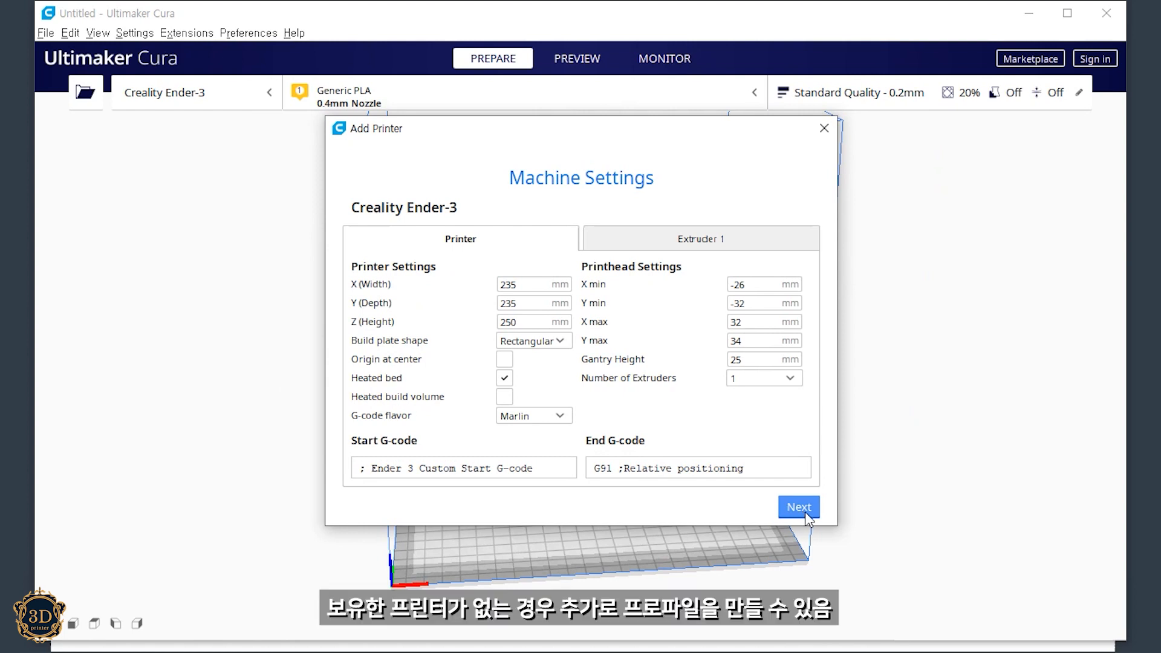
left_click(804, 509)
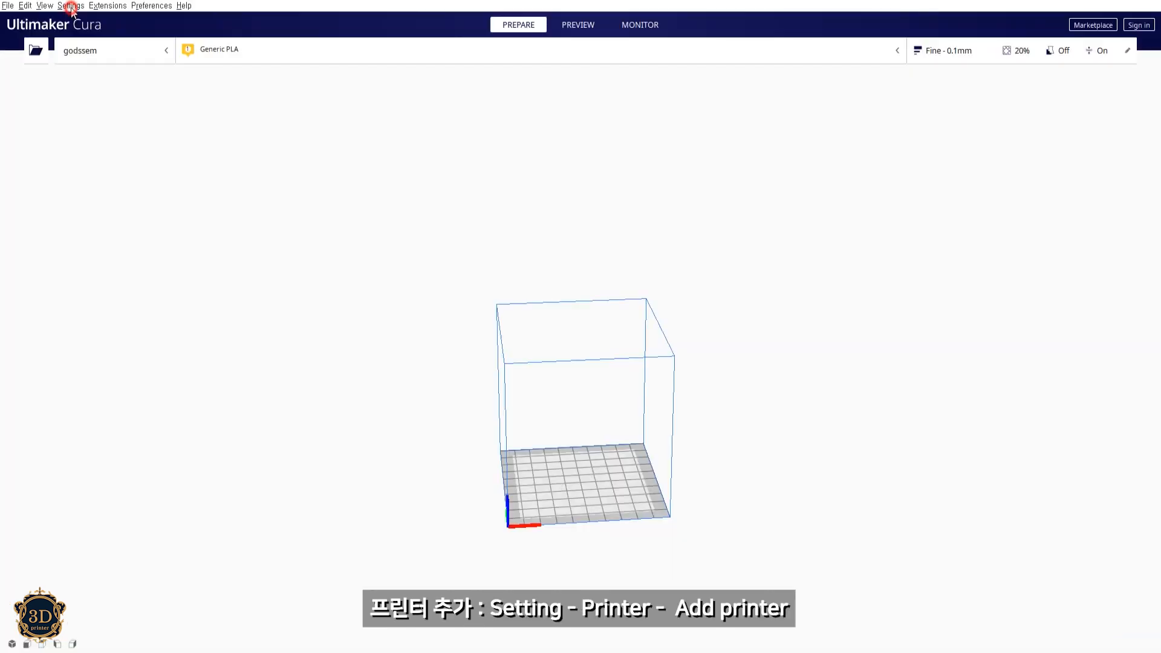
Add a non-networked Custom FFF printer named godssem
left_click(70, 5)
mouse_move(168, 22)
left_click(256, 86)
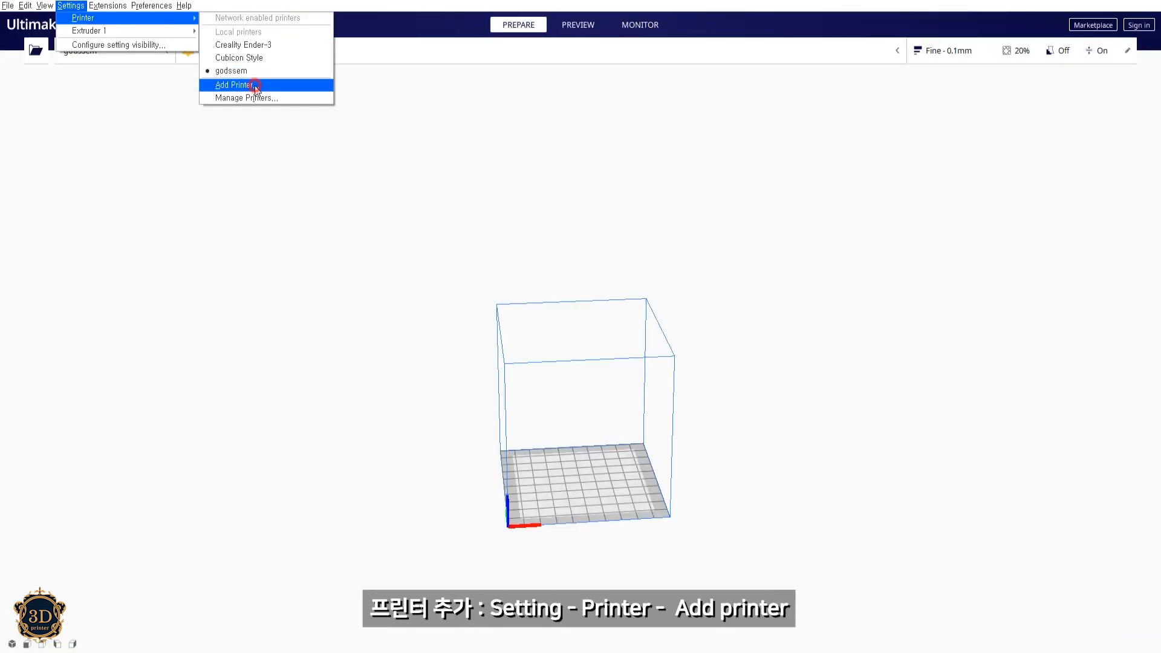
left_click(549, 313)
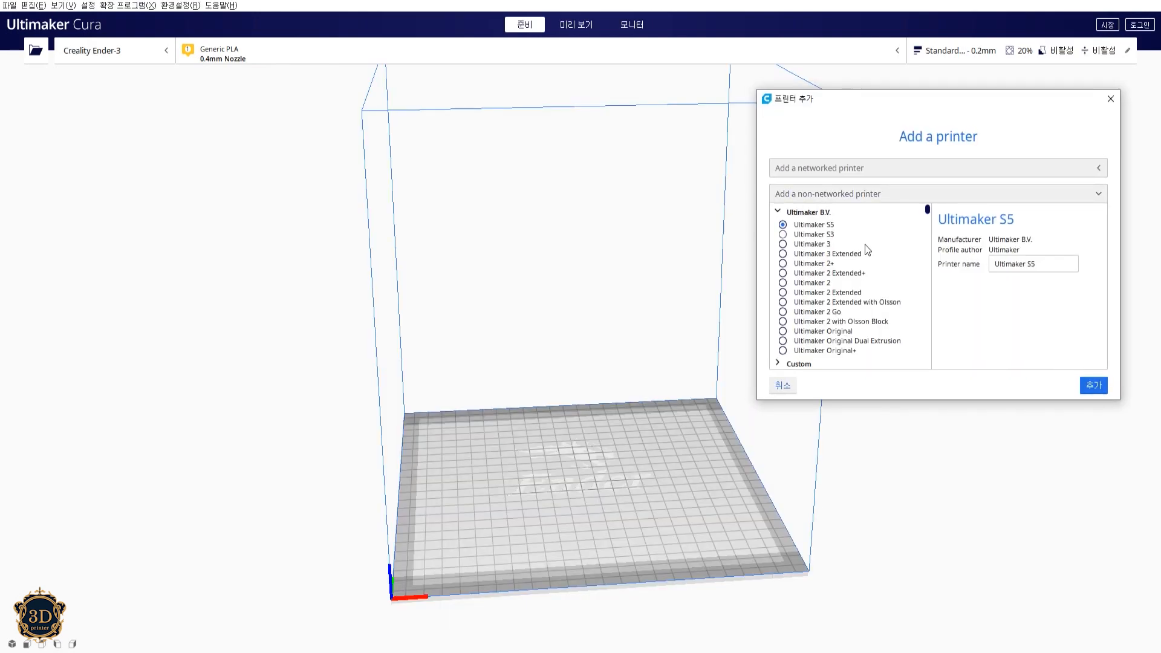
scroll(920, 336, "down", 1)
left_click(805, 348)
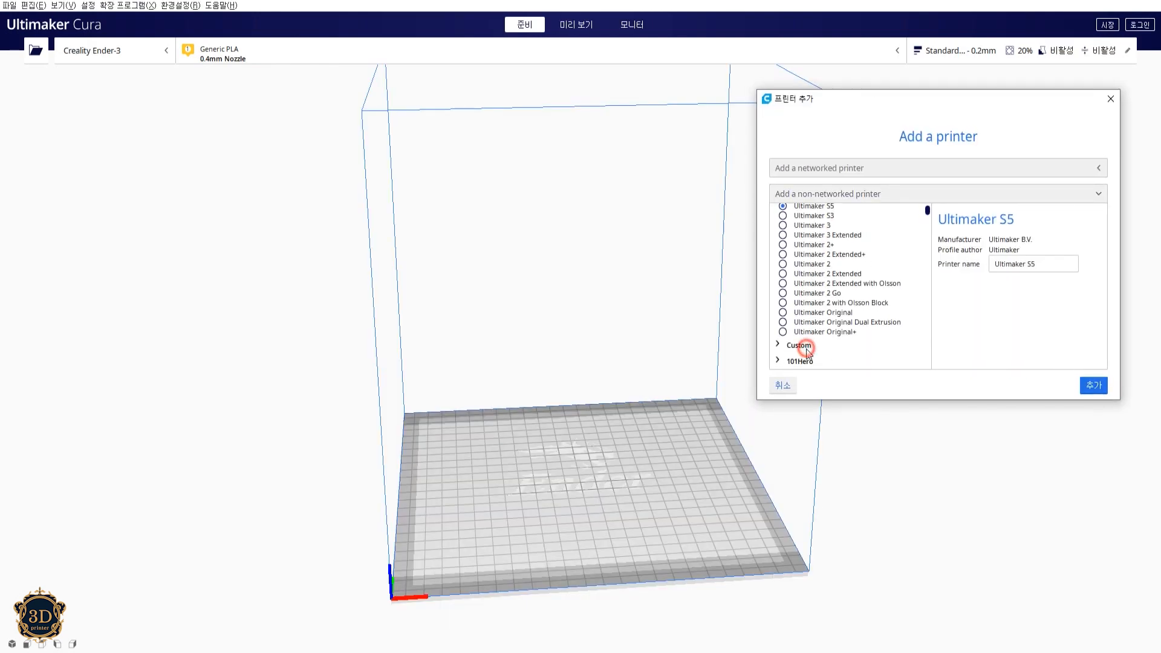
triple_click(1019, 263)
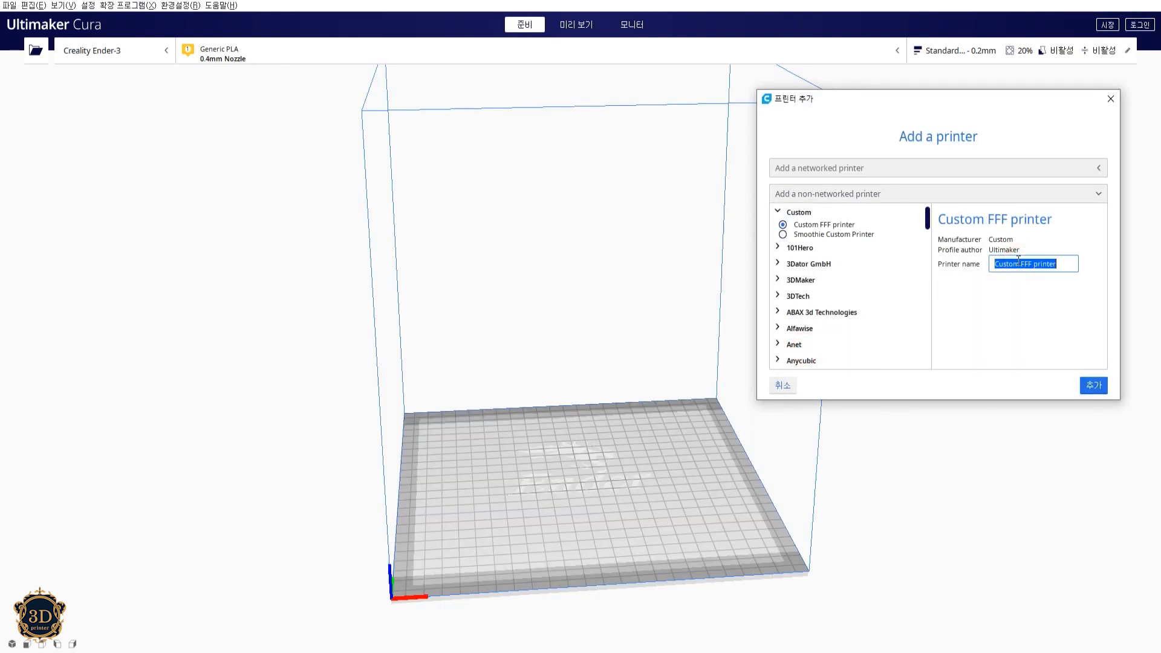
type("godssem")
left_click(1094, 386)
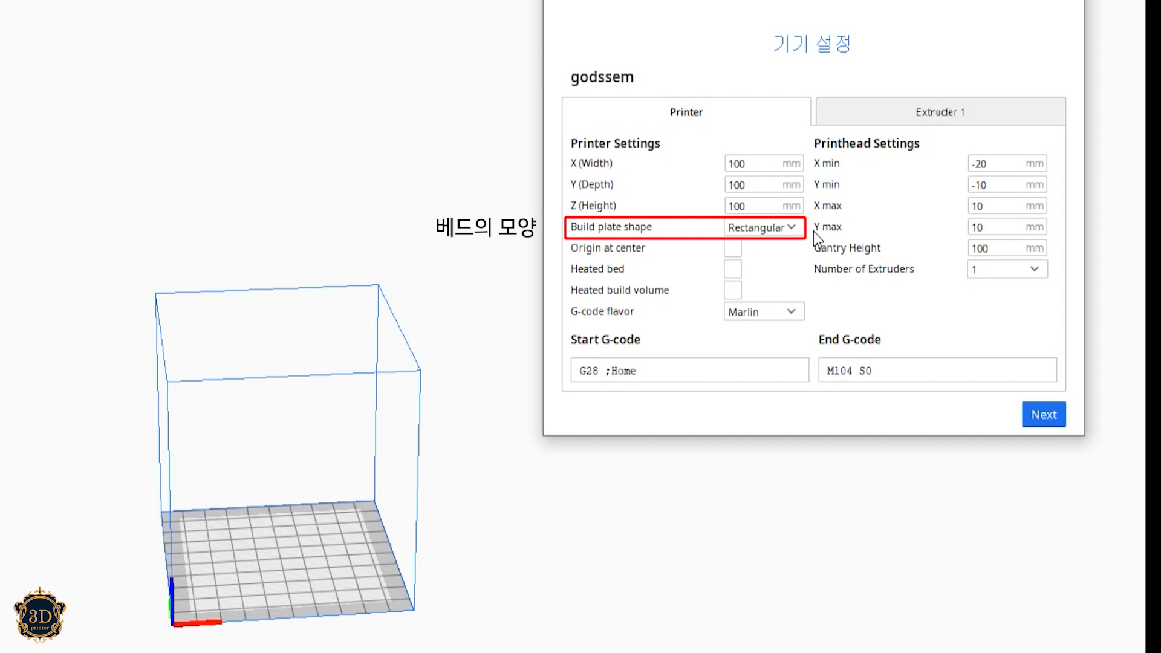
Try the Elliptic build plate shape for the custom printer and toggle its Origin at center option
left_click(786, 228)
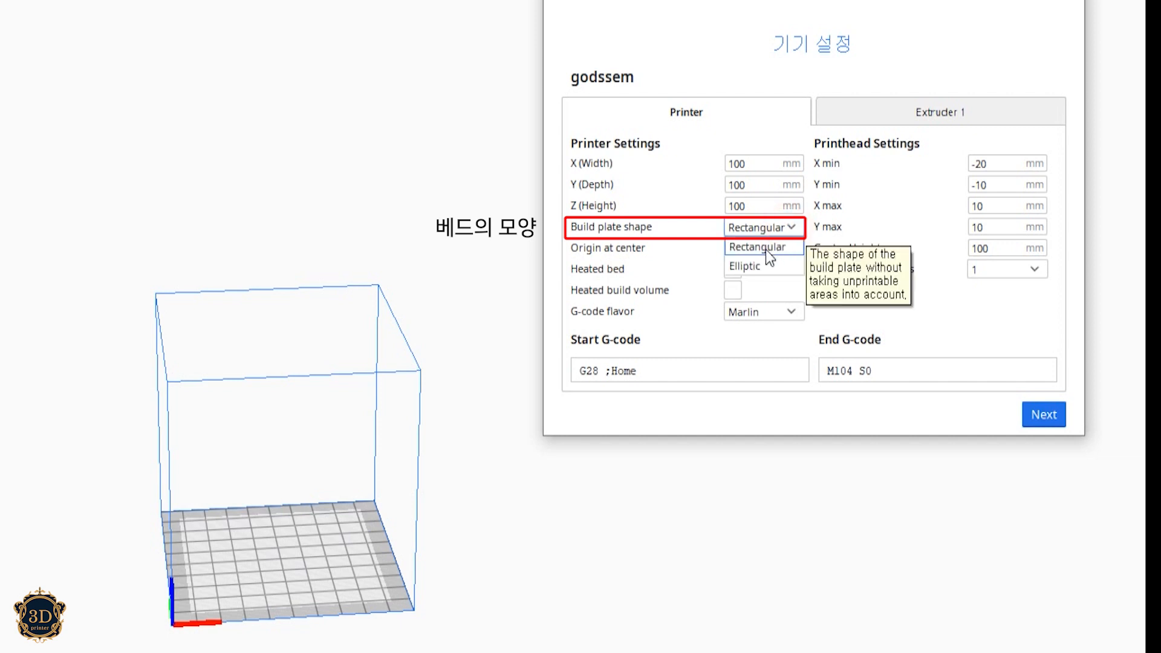
left_click(771, 266)
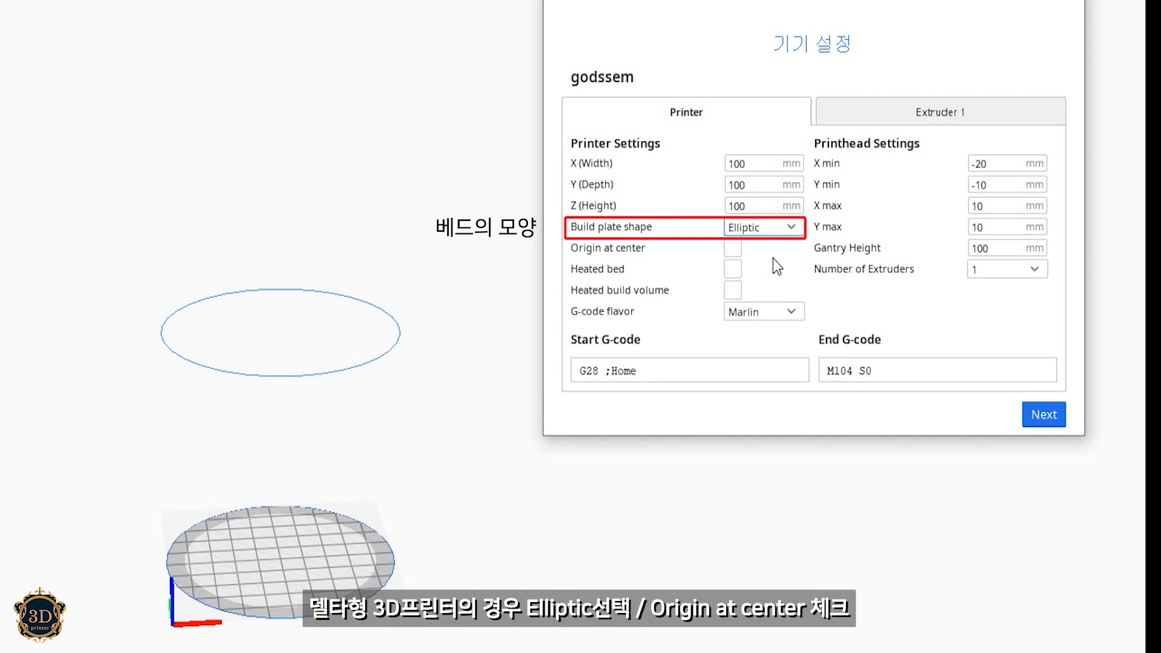
left_click(734, 248)
left_click(735, 247)
left_click(735, 247)
left_click(735, 246)
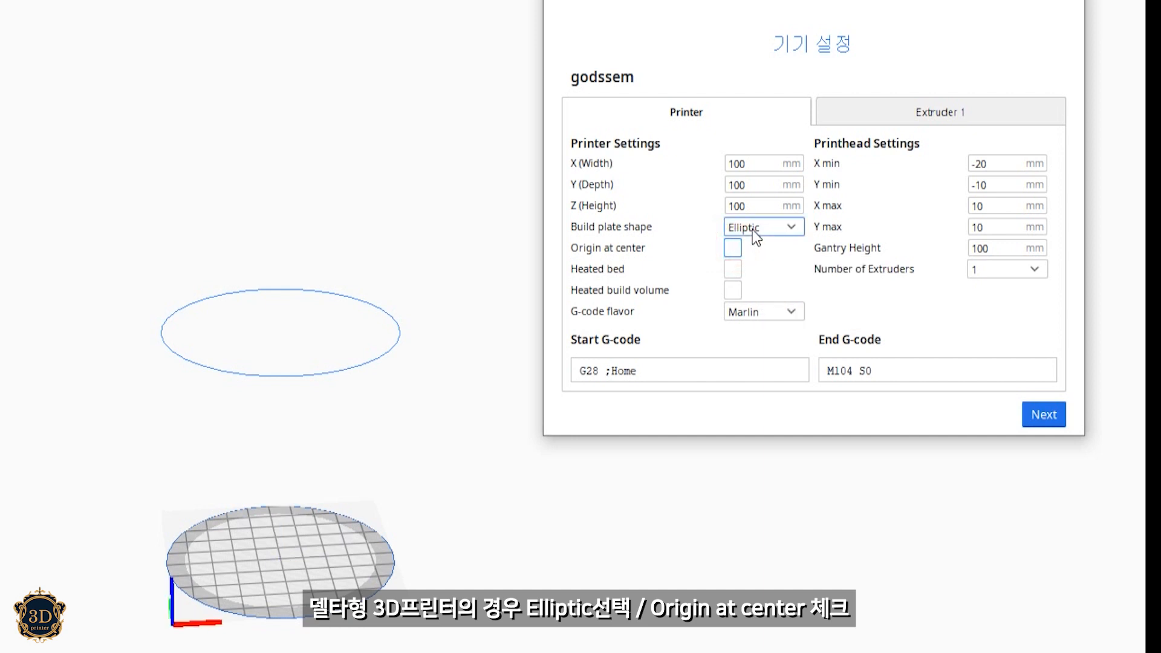
Set the custom printer's build plate shape to Rectangular and enable its heated bed
left_click(753, 228)
left_click(758, 247)
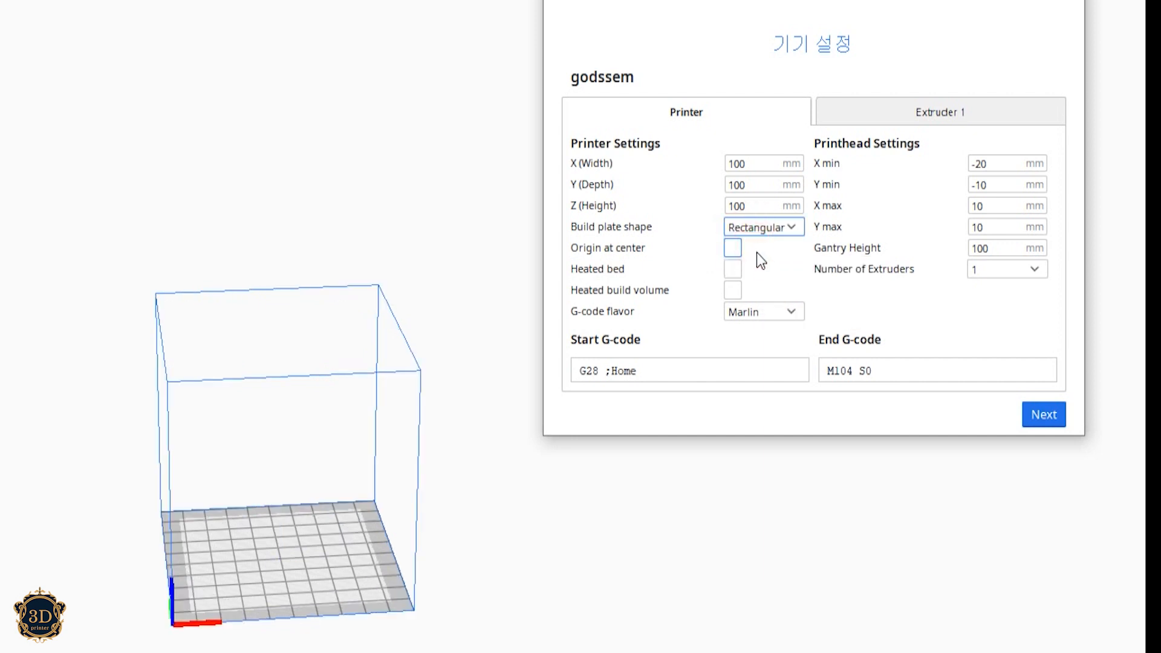
left_click(729, 268)
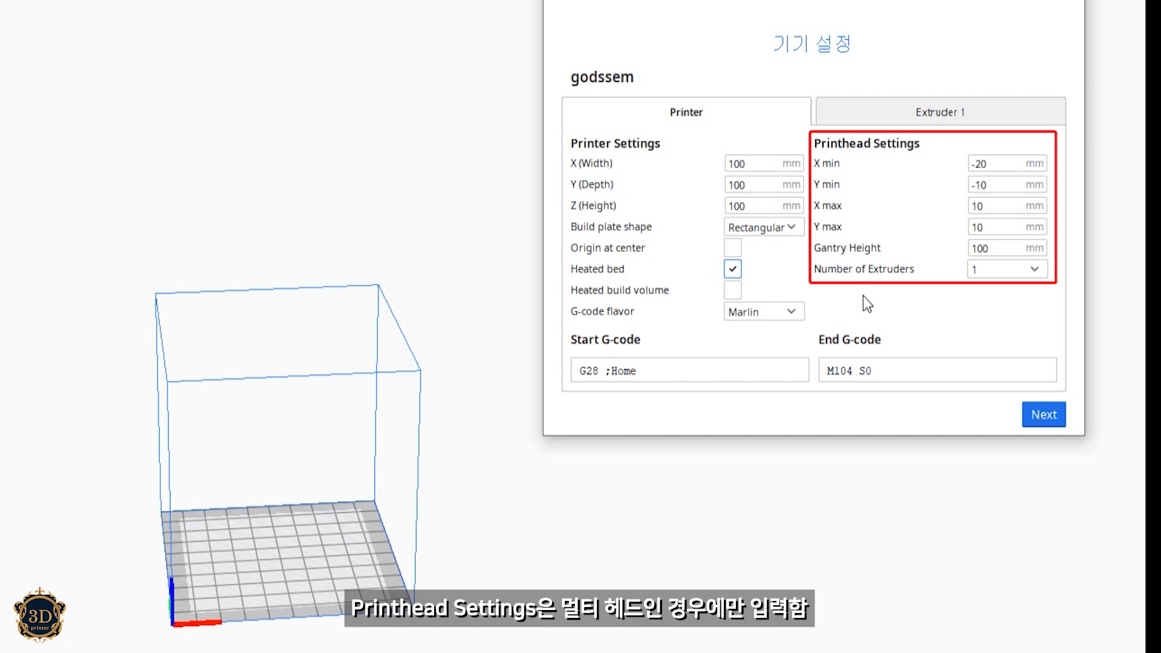
Try setting the custom printer's number of extruders to 2, and return it to 1
left_click(1028, 271)
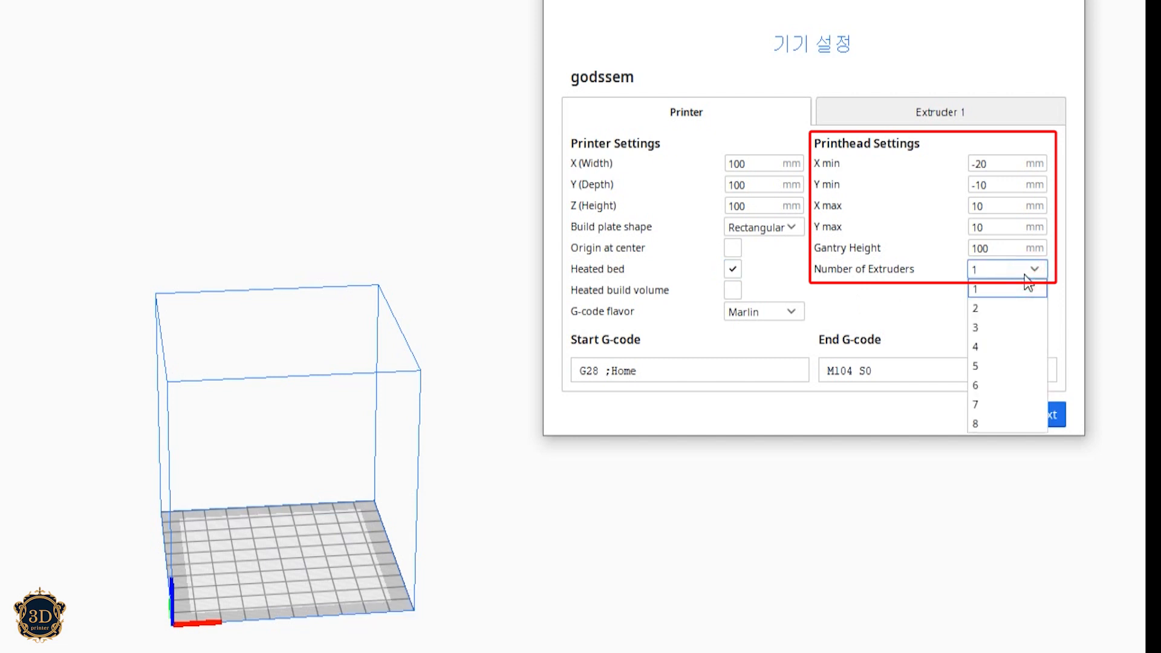
left_click(1027, 285)
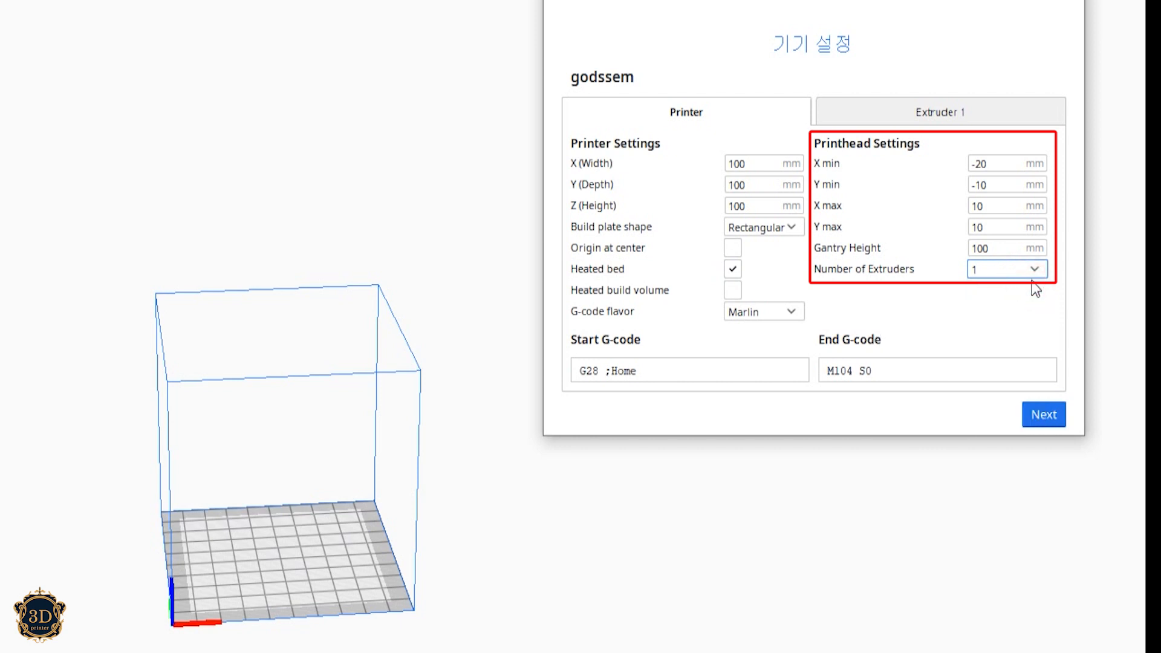
left_click(1037, 269)
left_click(1008, 306)
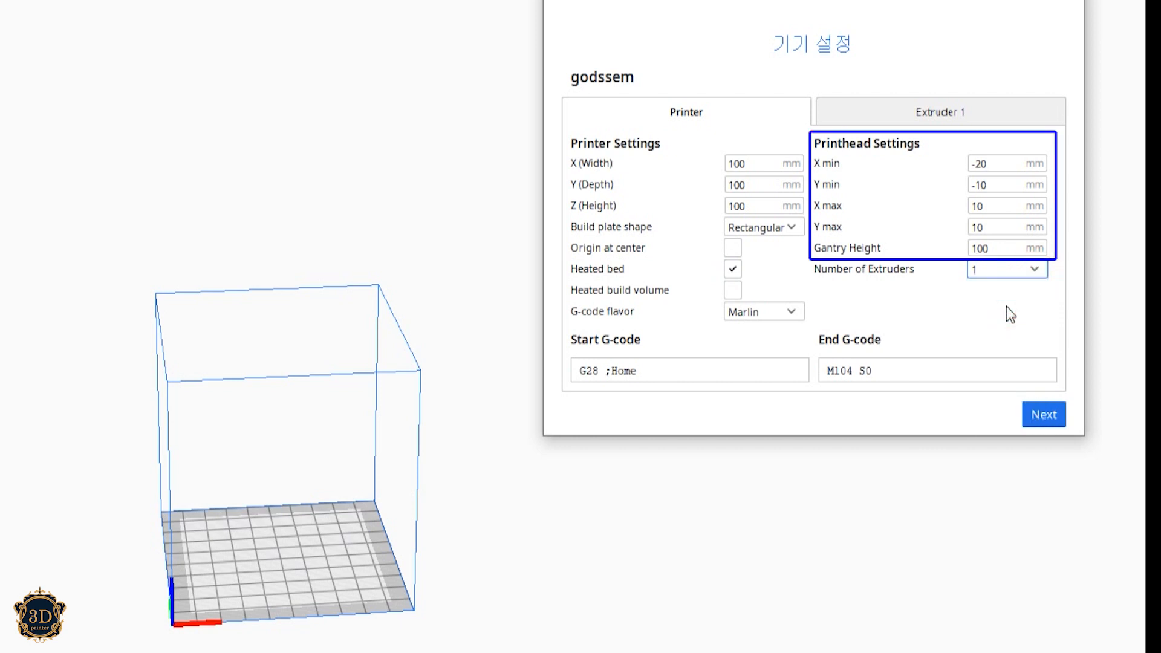
left_click(1021, 276)
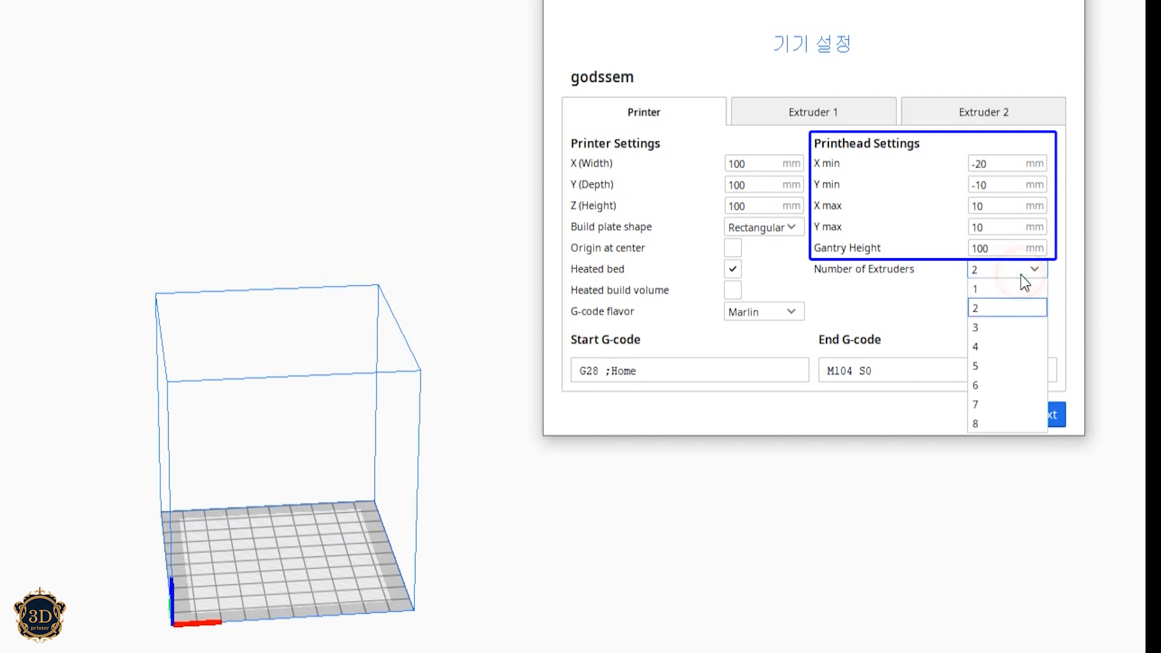
left_click(1011, 289)
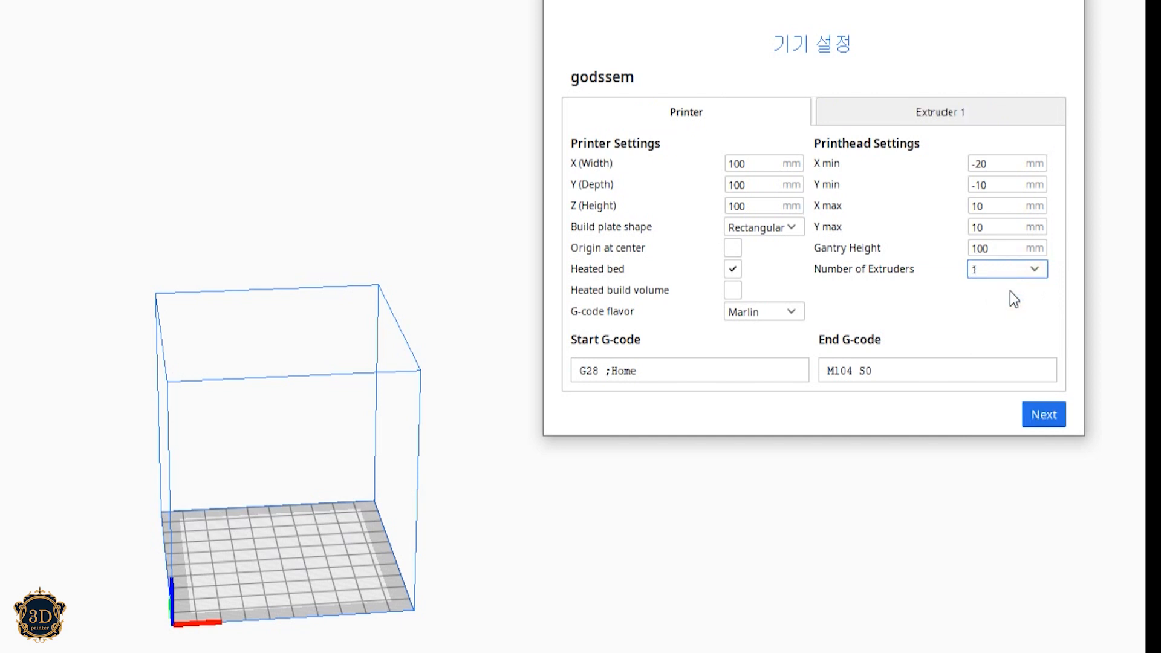
Set Extruder 1's compatible material diameter to 1.75 mm and finish the custom printer's machine settings
left_click(970, 111)
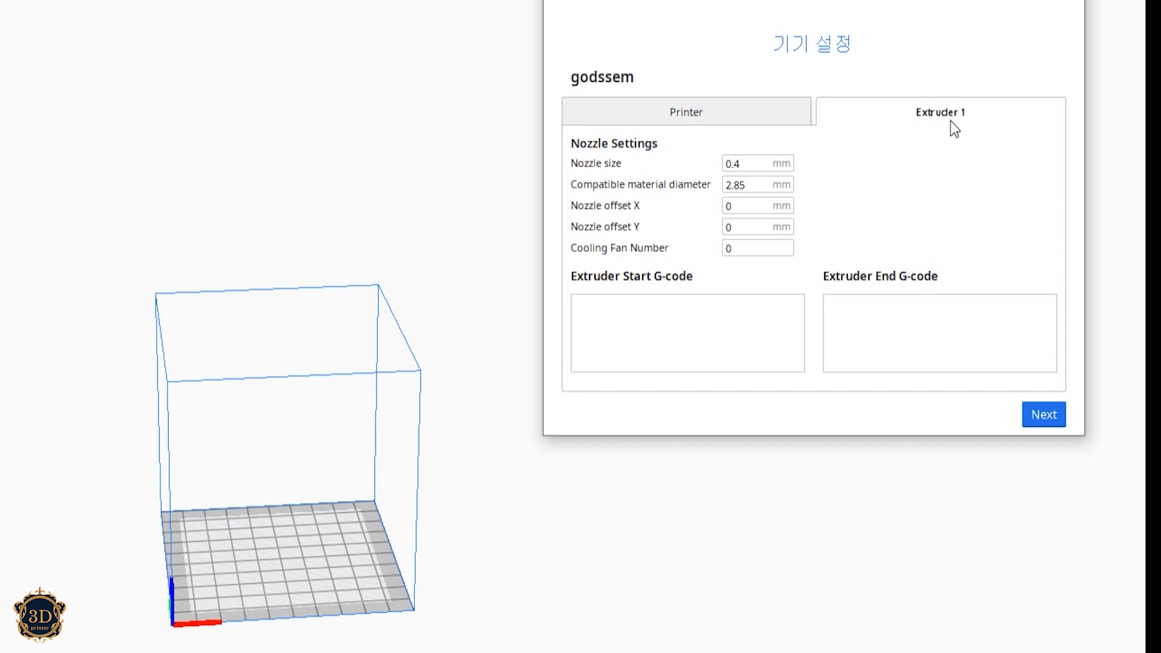
left_click_drag(757, 183, 729, 187)
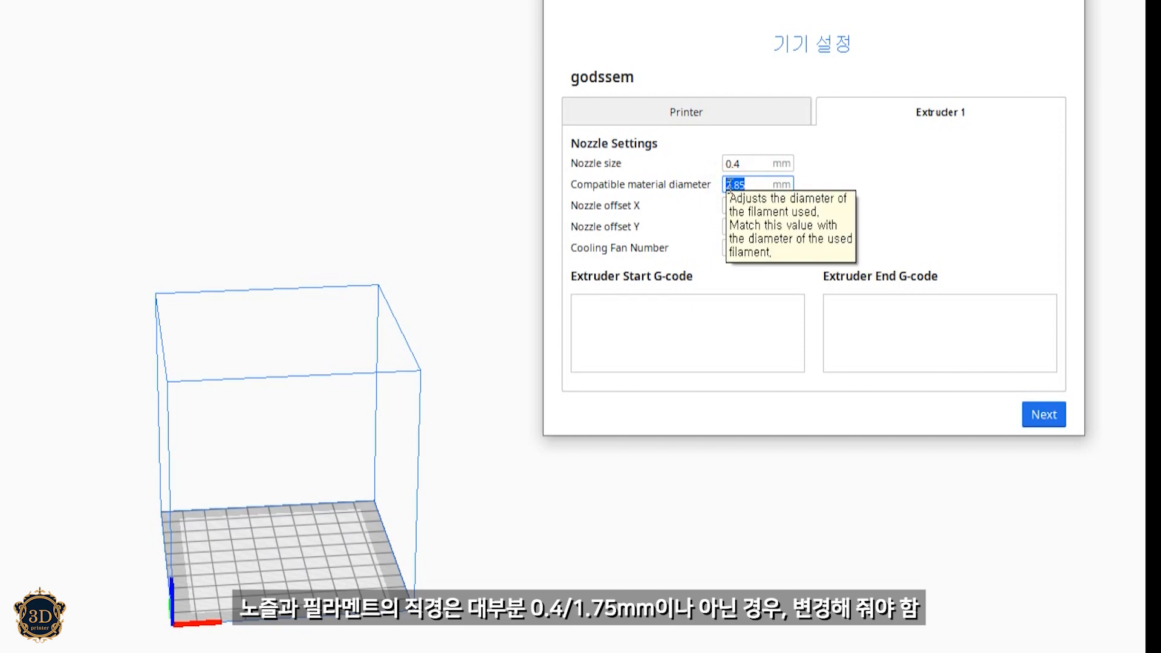
type("1.75")
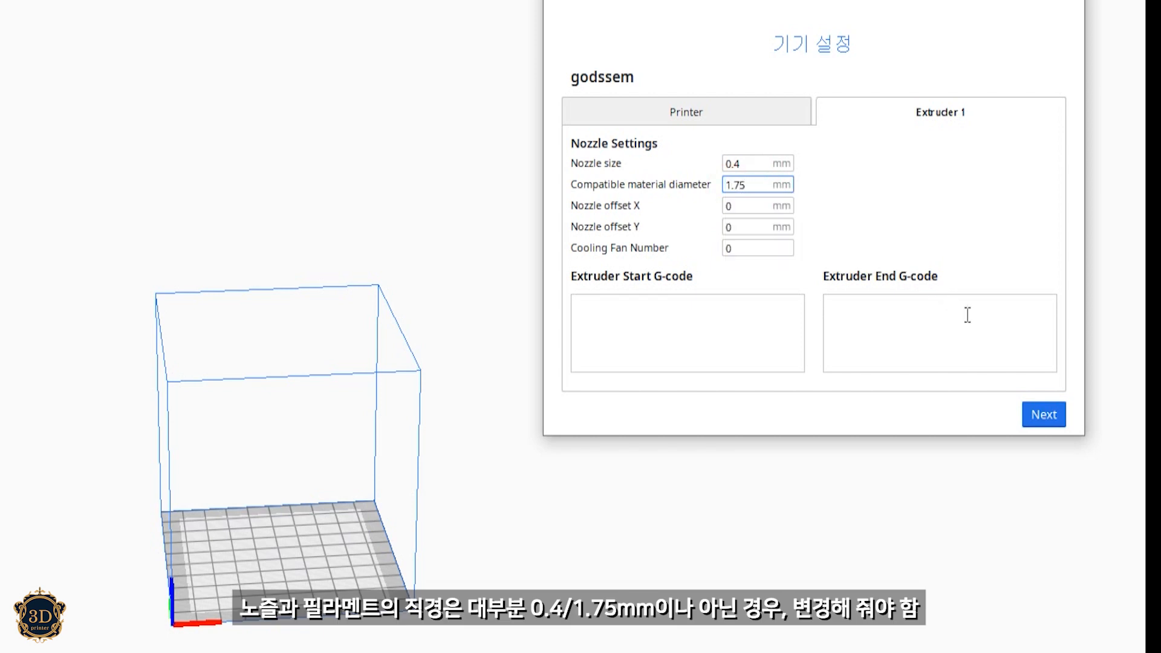
left_click(1051, 413)
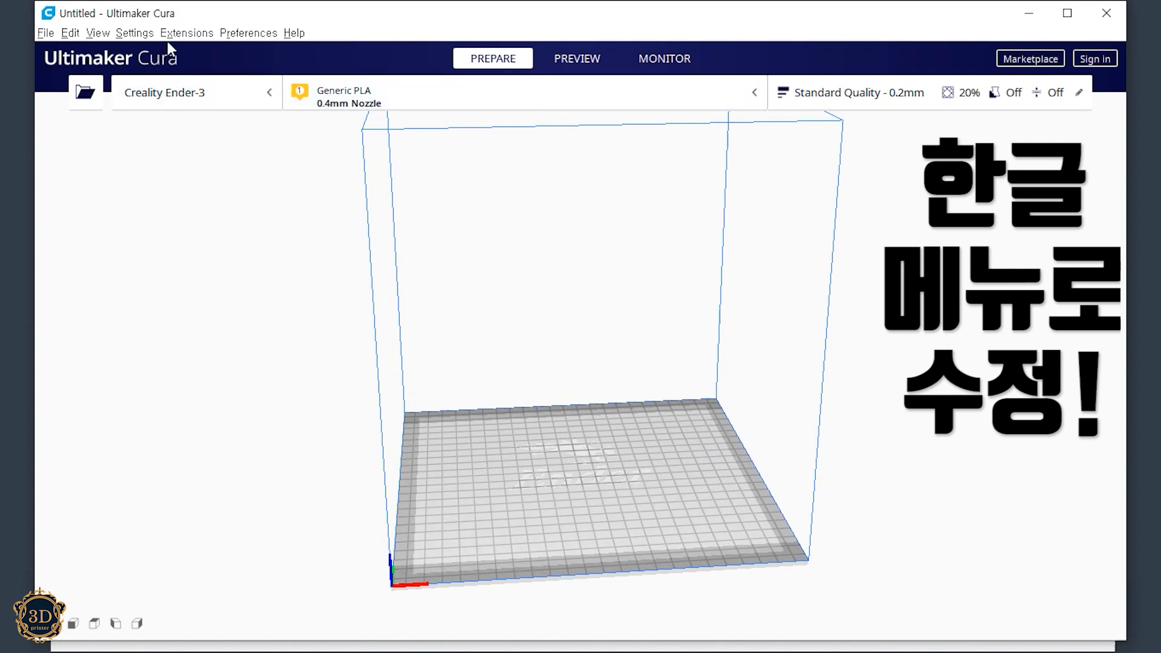
Set the interface language to 한국어 in the general preferences and close the preferences
left_click(136, 35)
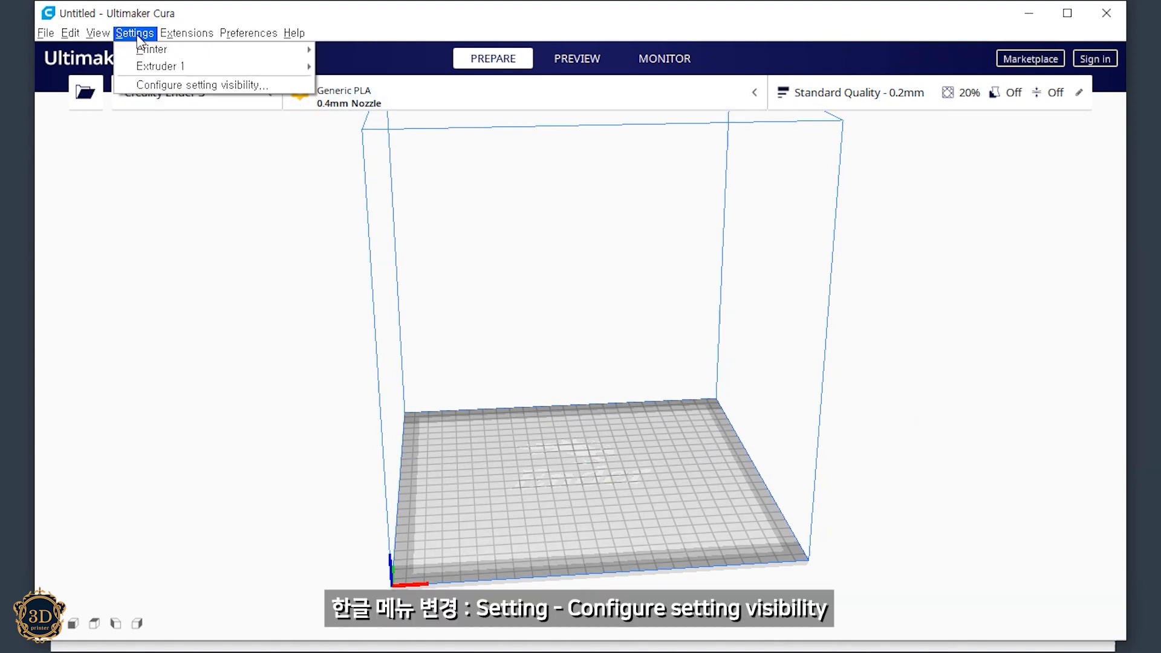
left_click(161, 84)
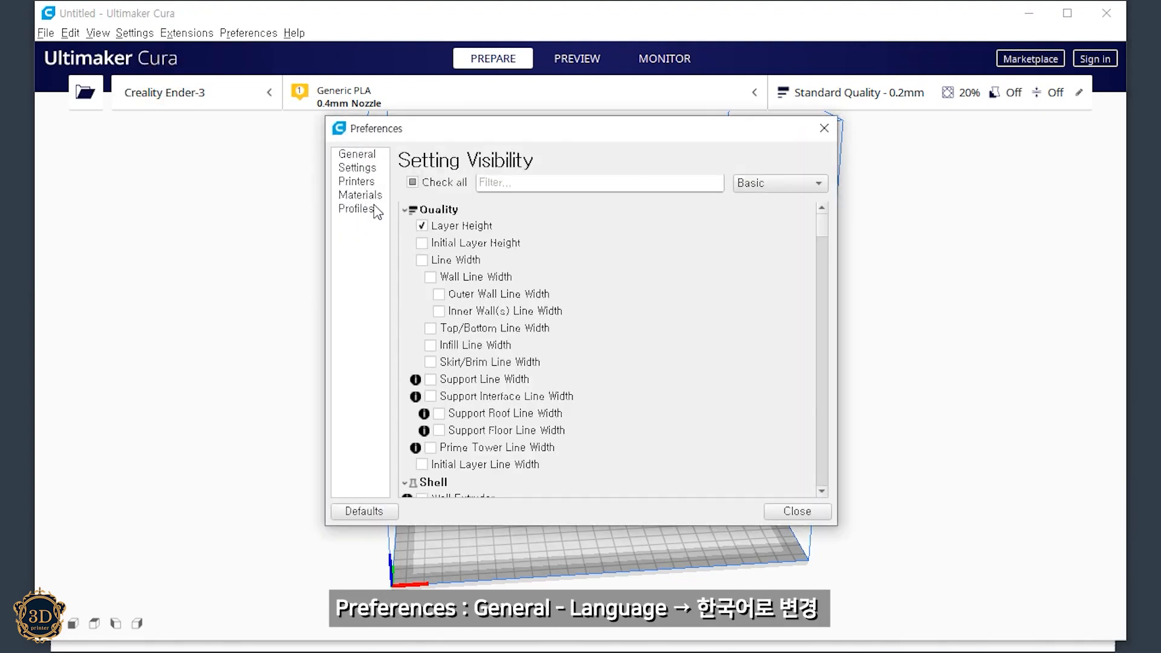
left_click(361, 155)
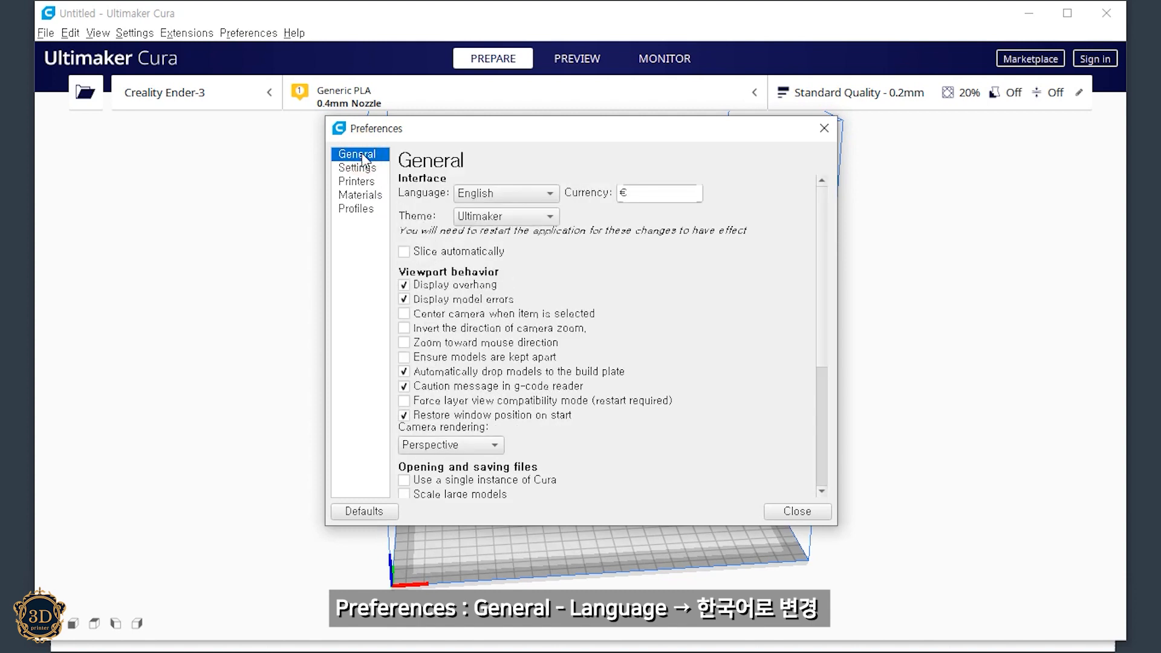
left_click(536, 194)
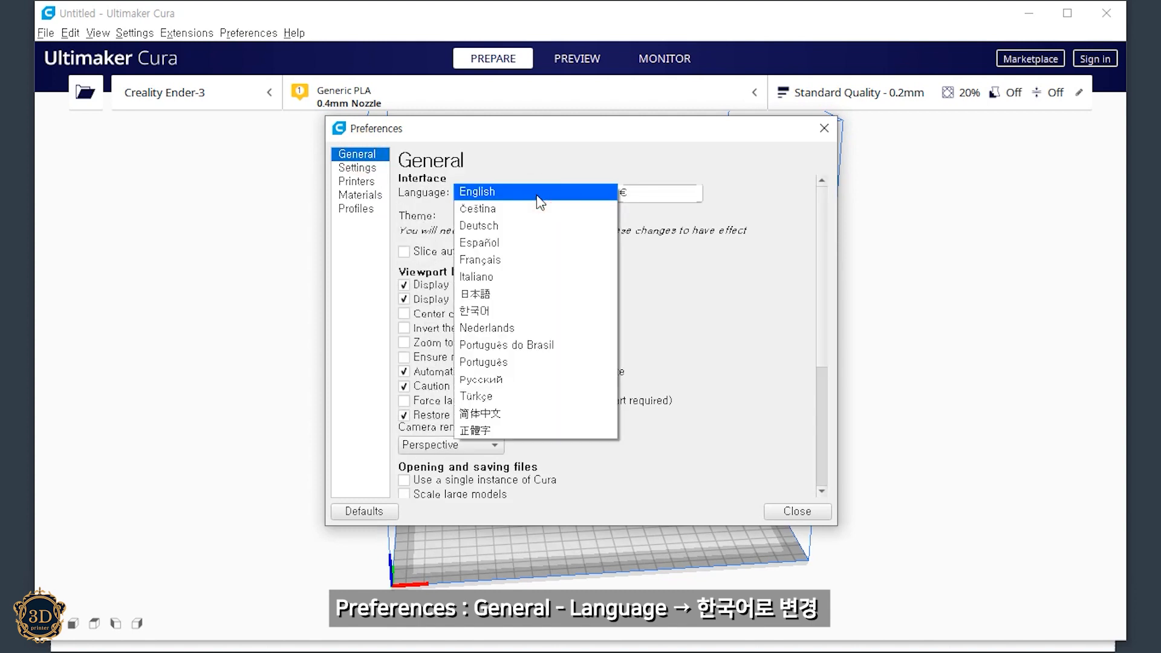
left_click(561, 308)
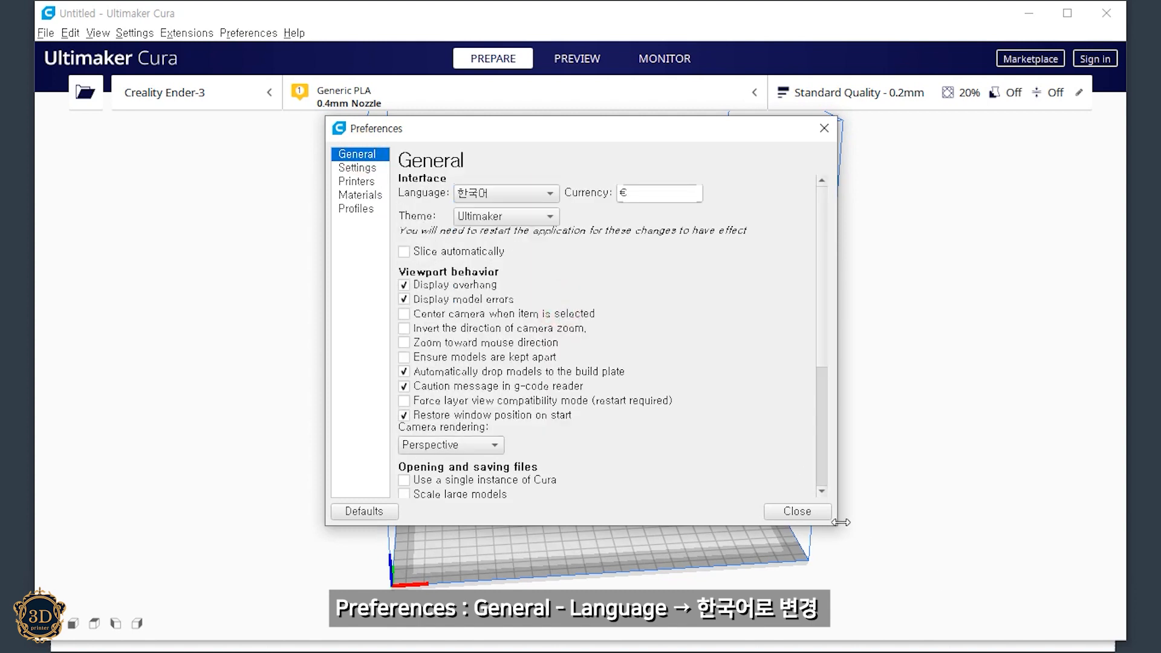
left_click(808, 511)
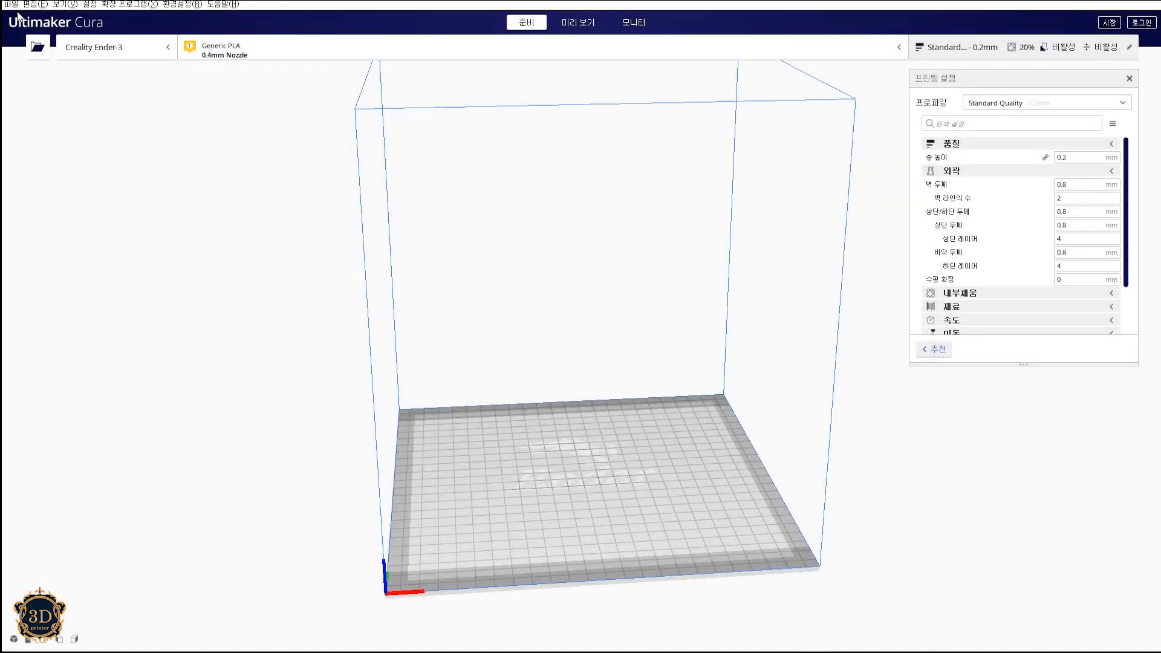
Check the Korean translations in the main menus and the print settings list
left_click(11, 5)
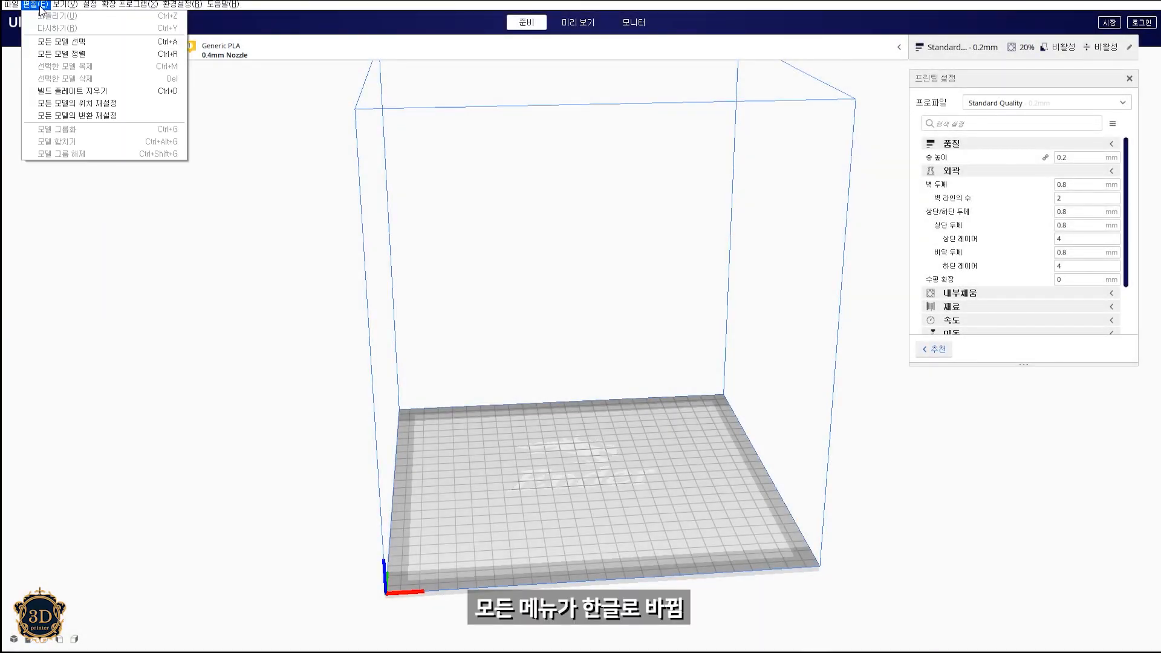
mouse_move(110, 6)
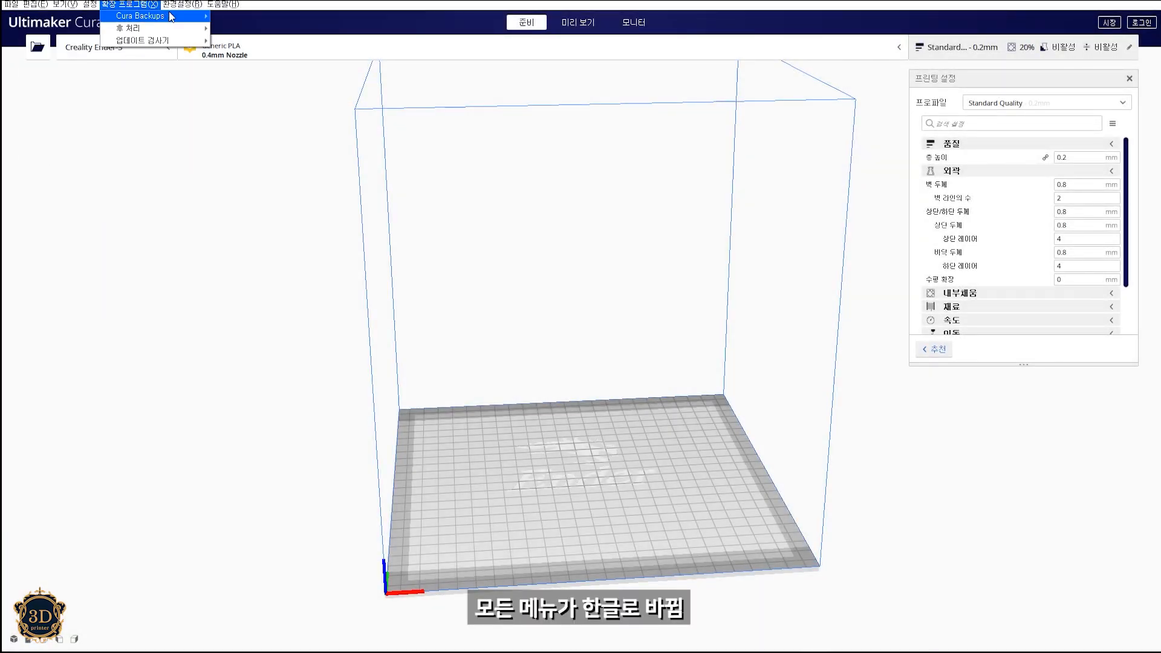
mouse_move(224, 4)
scroll(981, 238, "down", 4)
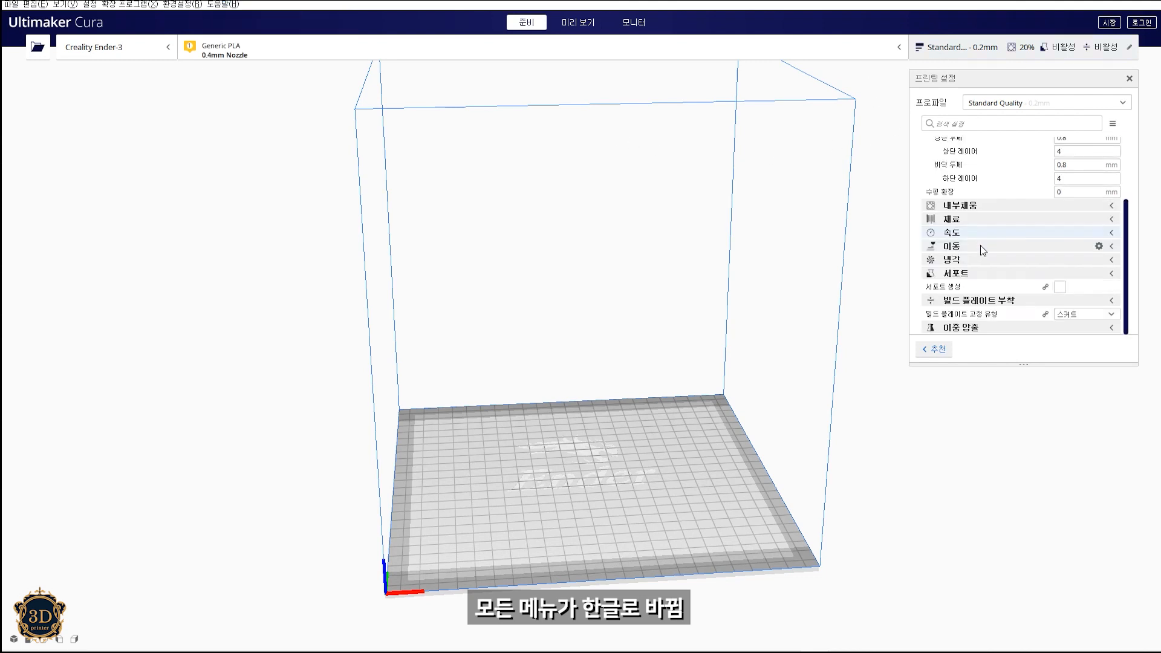
Look through the Korean setting names in the Setting Visibility list, and close it along with the print settings
left_click(1096, 264)
scroll(605, 270, "down", 15)
scroll(607, 266, "down", 10)
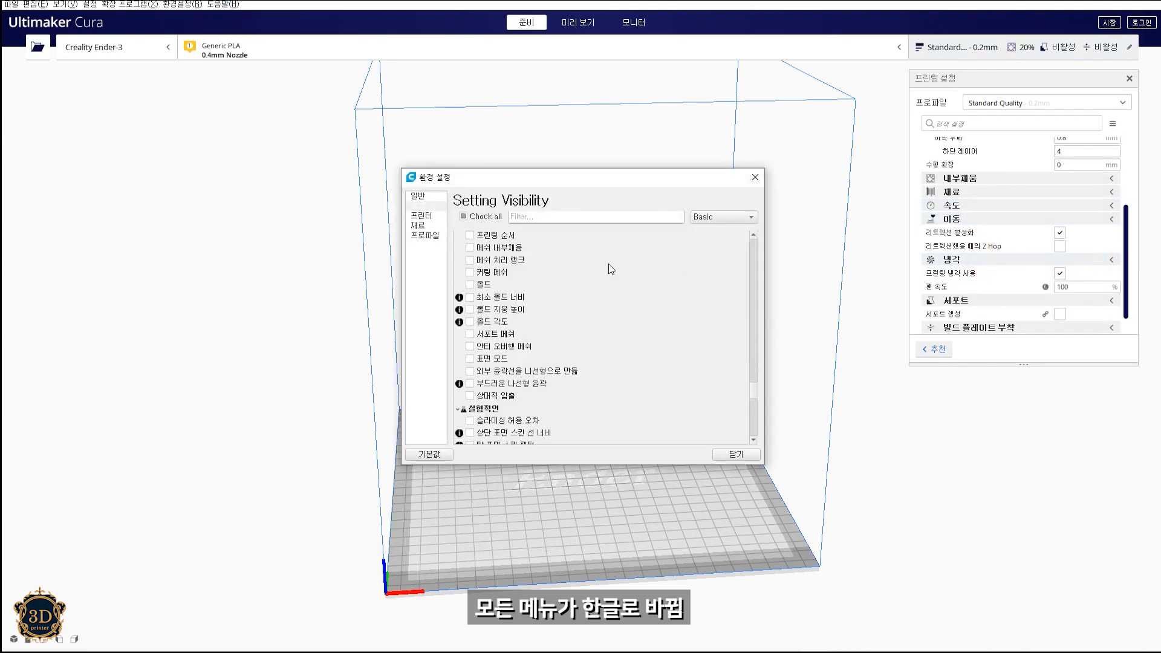
left_click(755, 178)
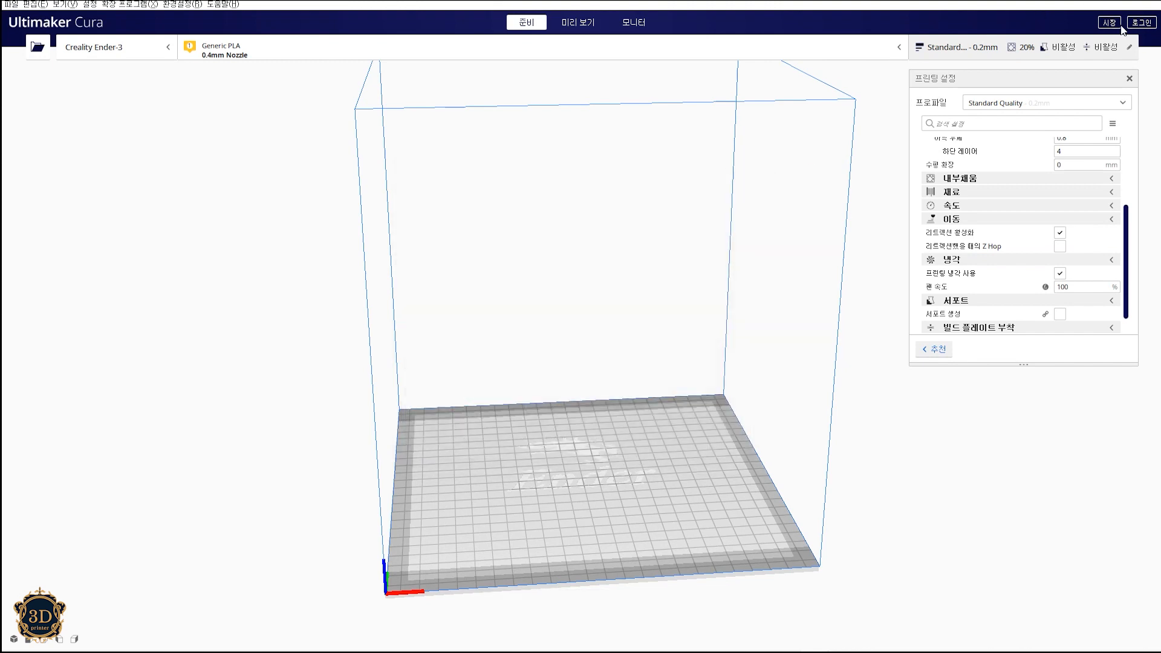
left_click(1128, 50)
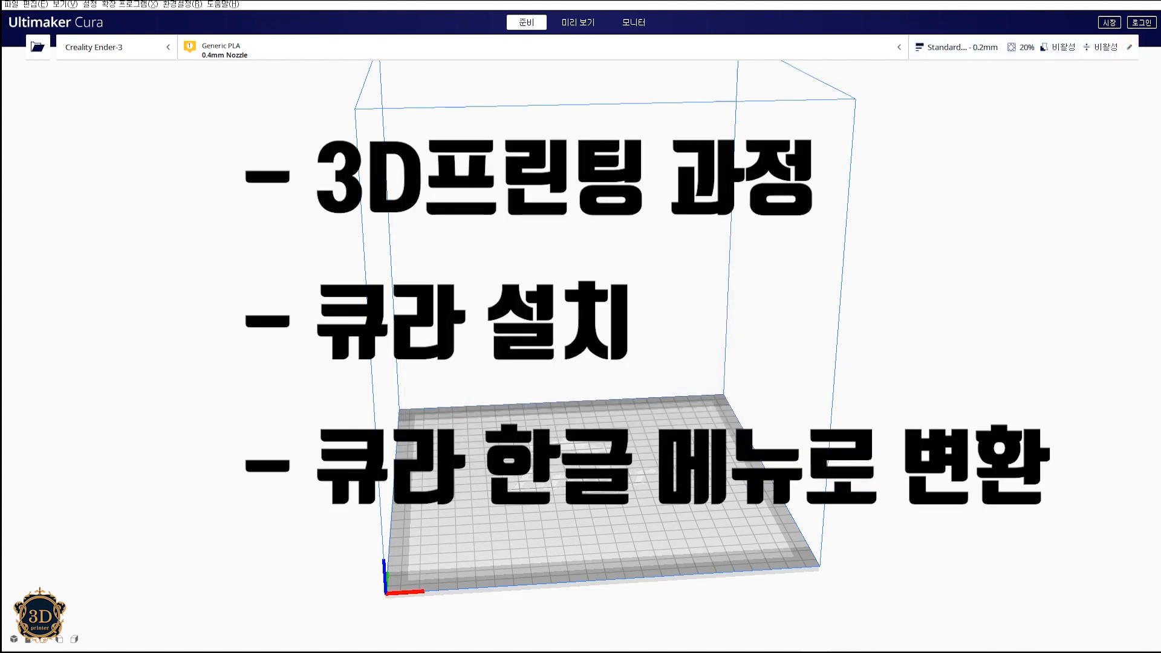